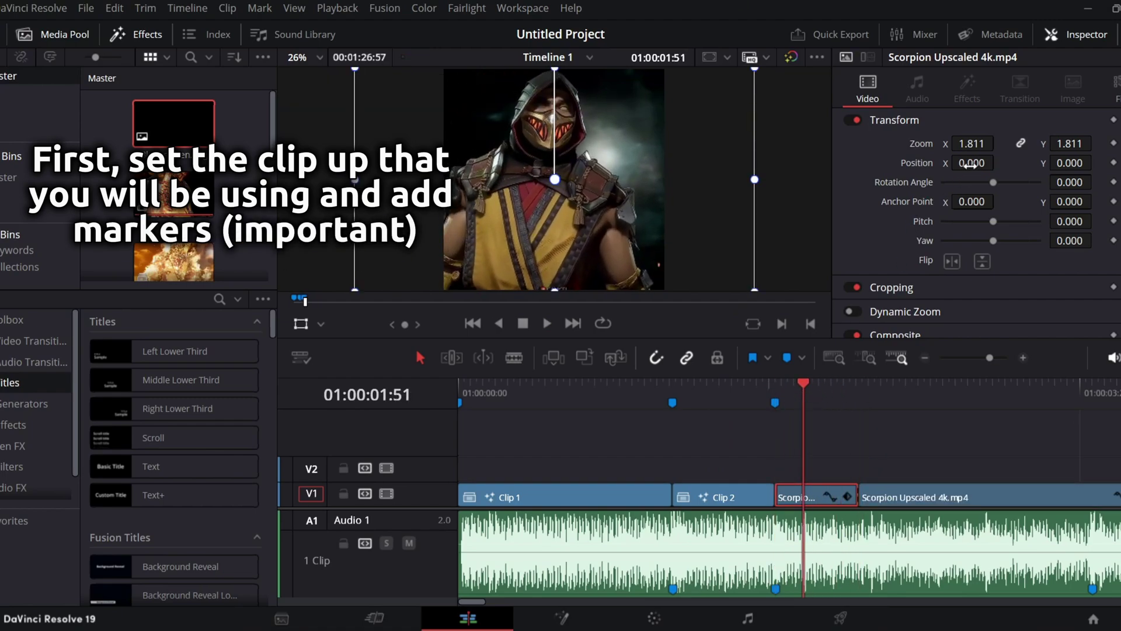
# Set the short Scorpion clip's Position X to 42 and move the playhead to Marker 4.
pyautogui.moveTo(970, 165); pyautogui.dragTo(999, 161)
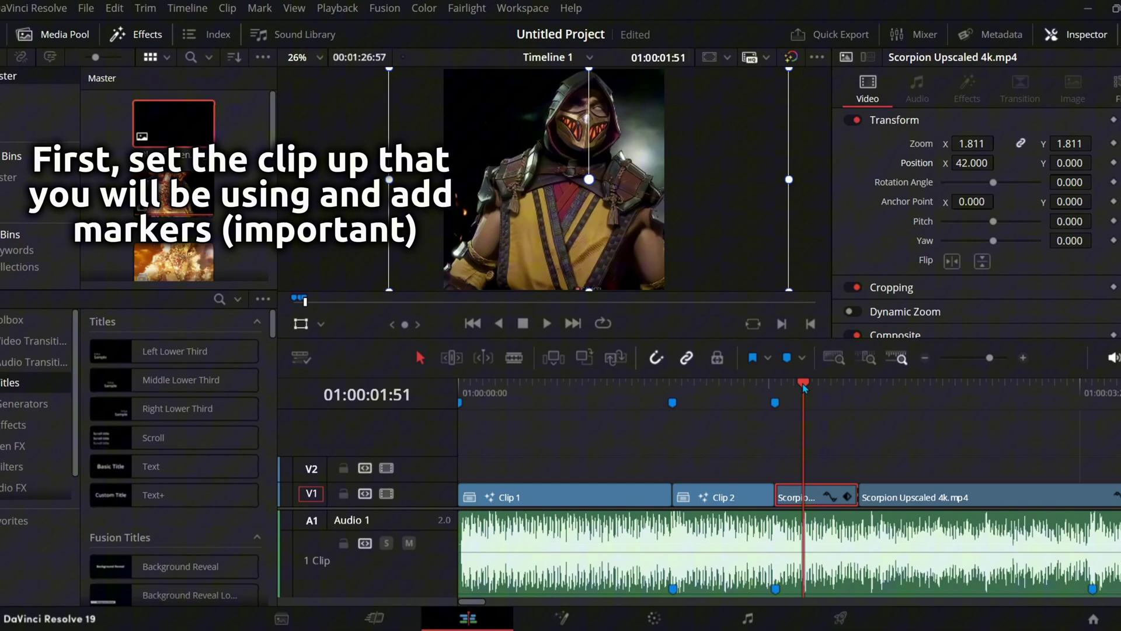
pyautogui.moveTo(804, 385); pyautogui.dragTo(817, 391)
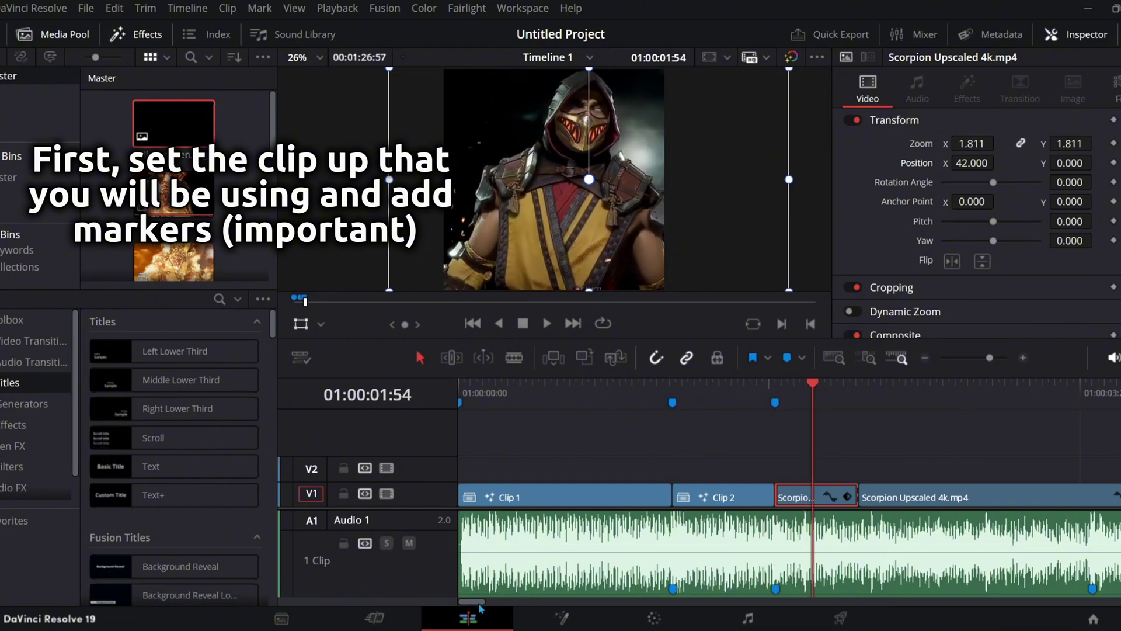
pyautogui.click(503, 600)
pyautogui.moveTo(929, 386); pyautogui.dragTo(939, 387)
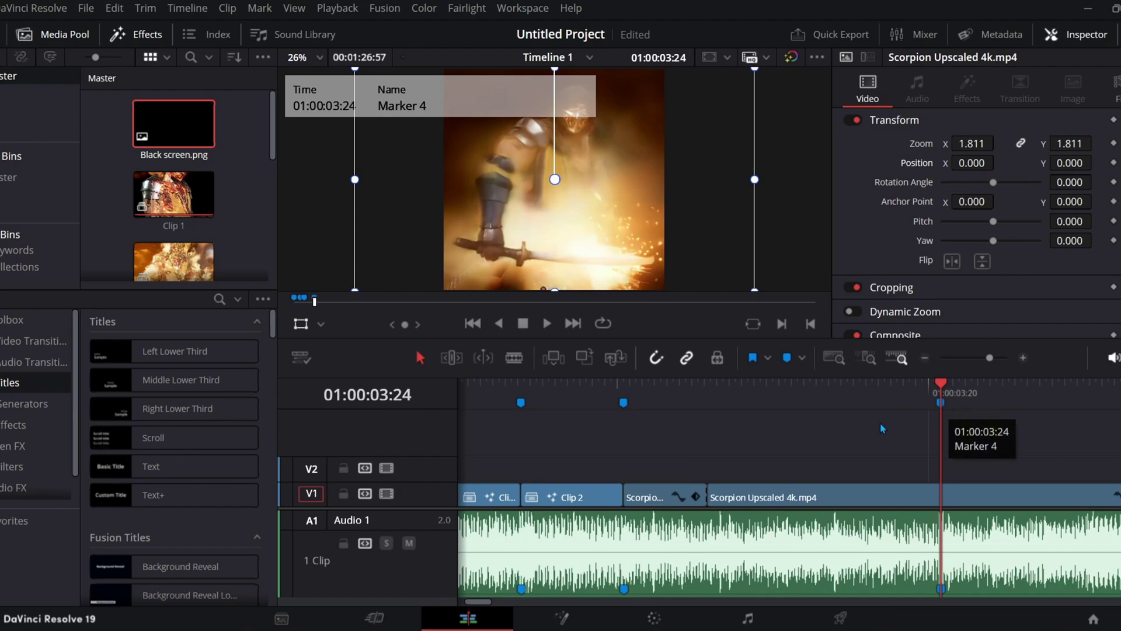
# Slide Scorpion Upscaled 4k.mp4 to Marker 4 and drop Black screen.png into the gap on V2.
pyautogui.moveTo(790, 497); pyautogui.dragTo(1010, 495)
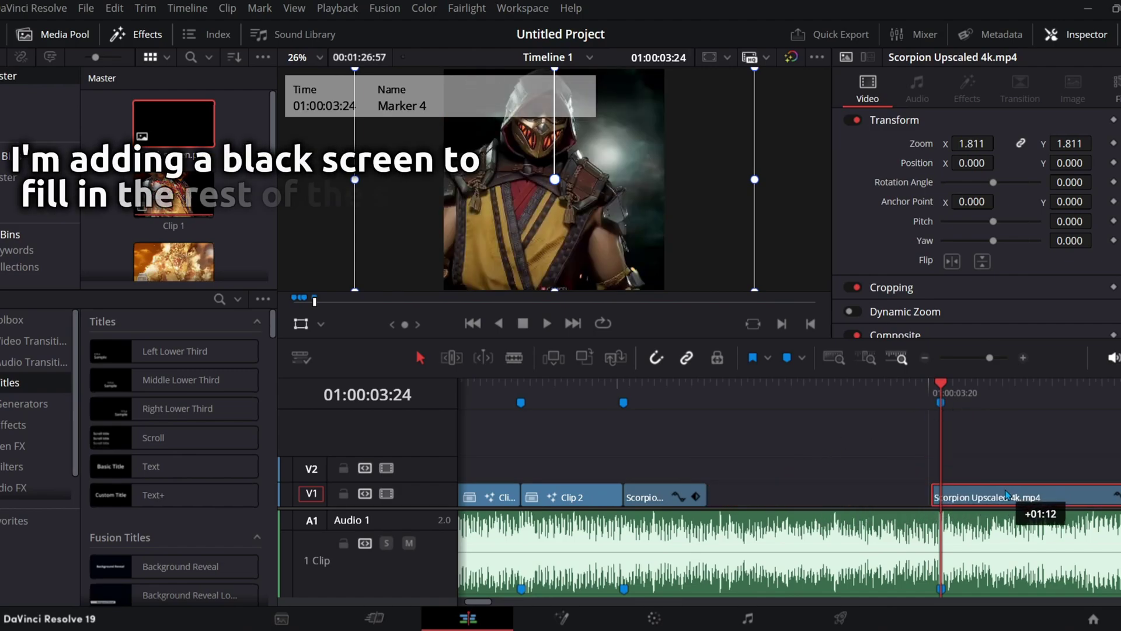
pyautogui.click(706, 394)
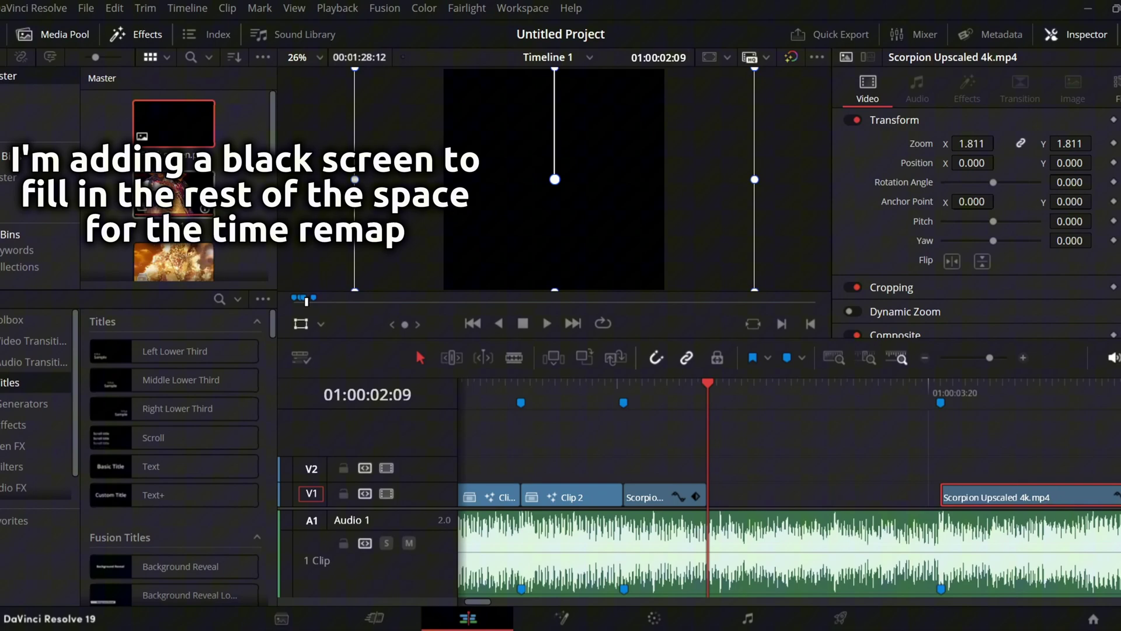
pyautogui.moveTo(173, 123); pyautogui.dragTo(730, 460)
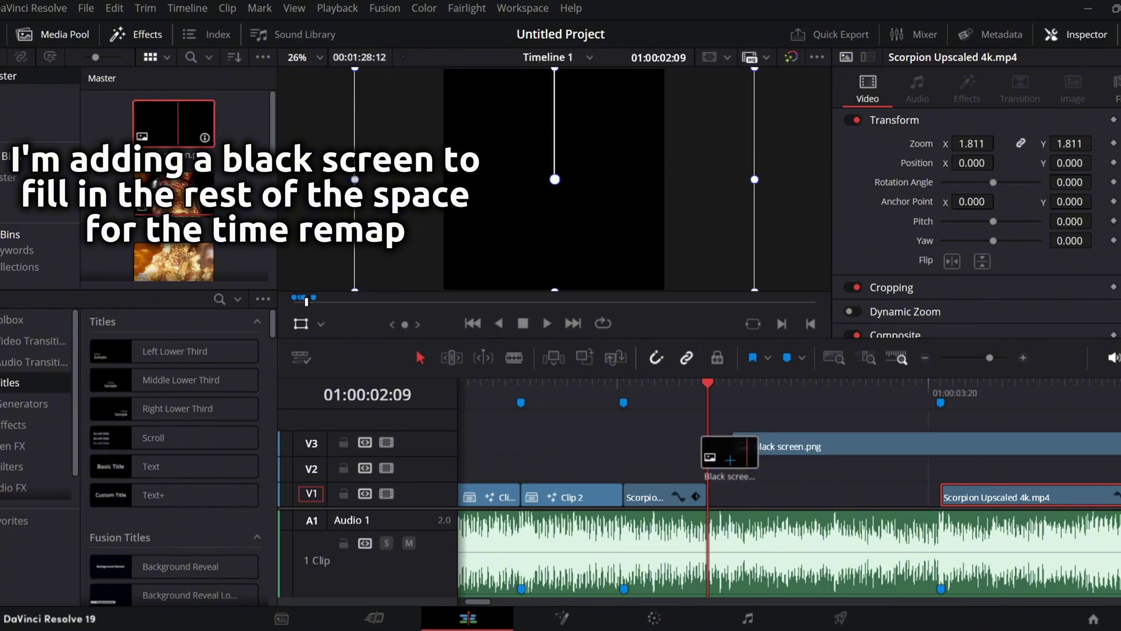
pyautogui.moveTo(730, 460); pyautogui.dragTo(733, 443)
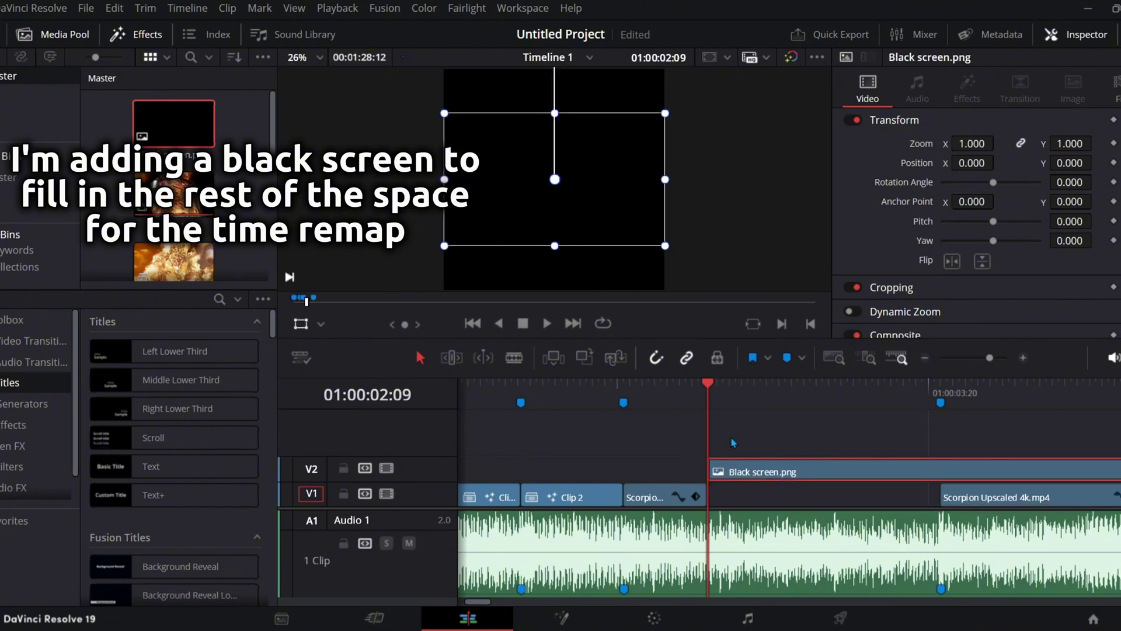
# Cut the black screen image off at Marker 4 and move it down into the V1 gap.
pyautogui.moveTo(901, 400); pyautogui.dragTo(938, 402)
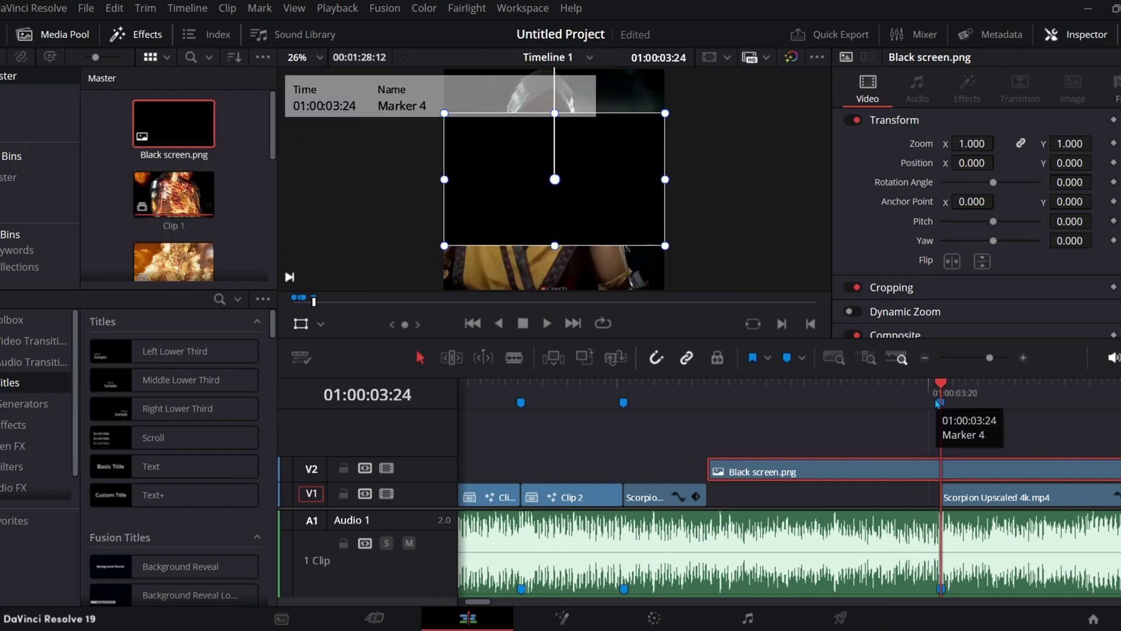
pyautogui.press('Delete')
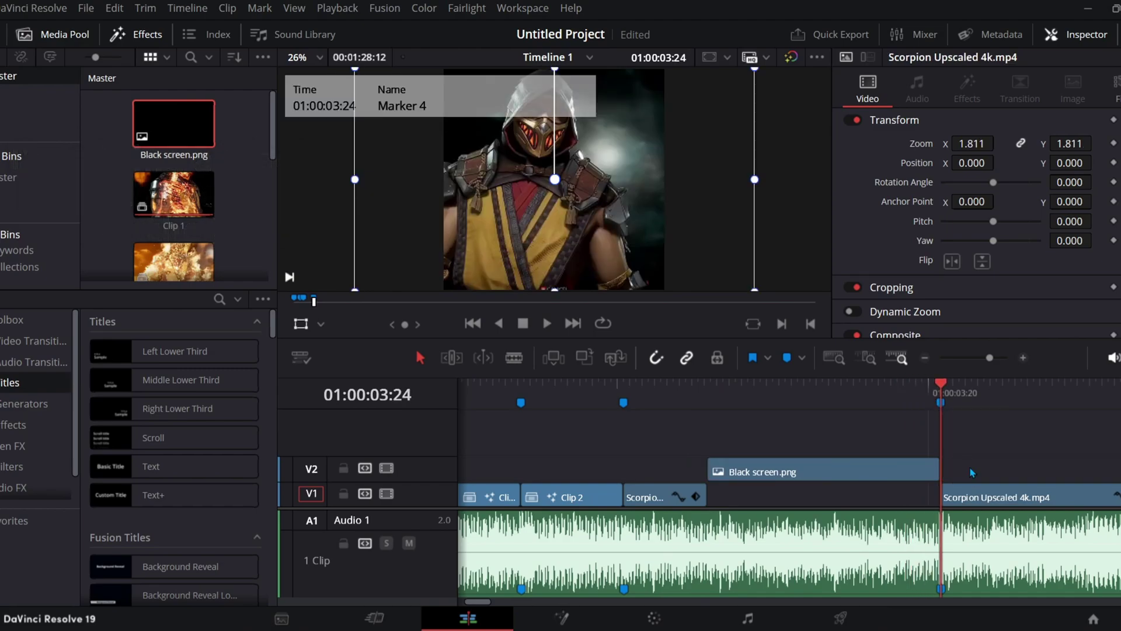
pyautogui.moveTo(918, 468); pyautogui.dragTo(919, 494)
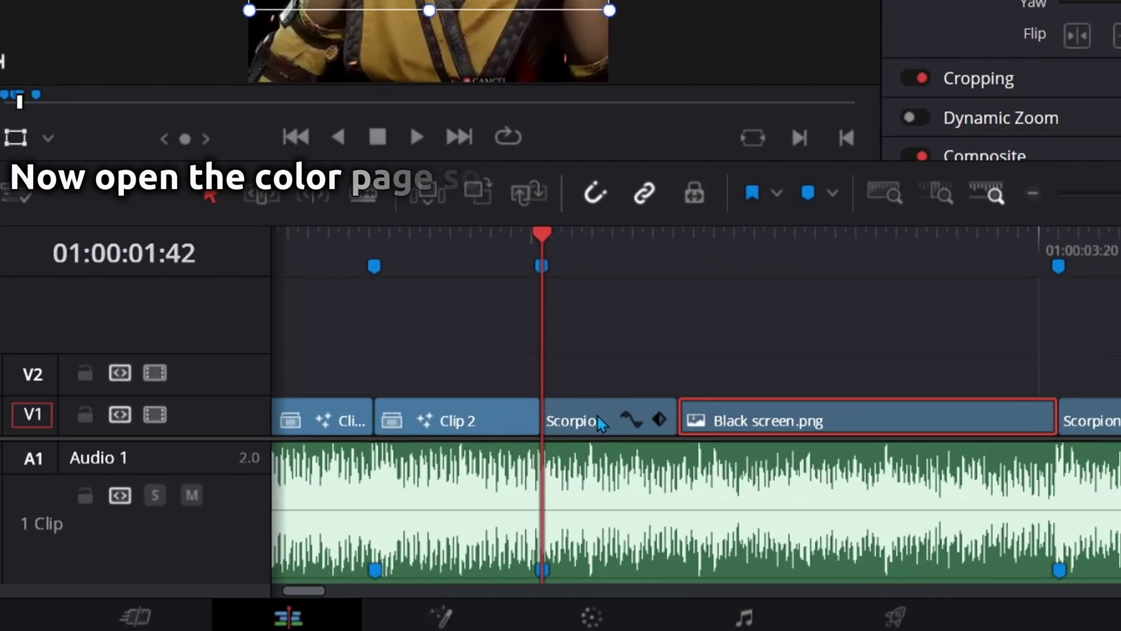
pyautogui.click(657, 494)
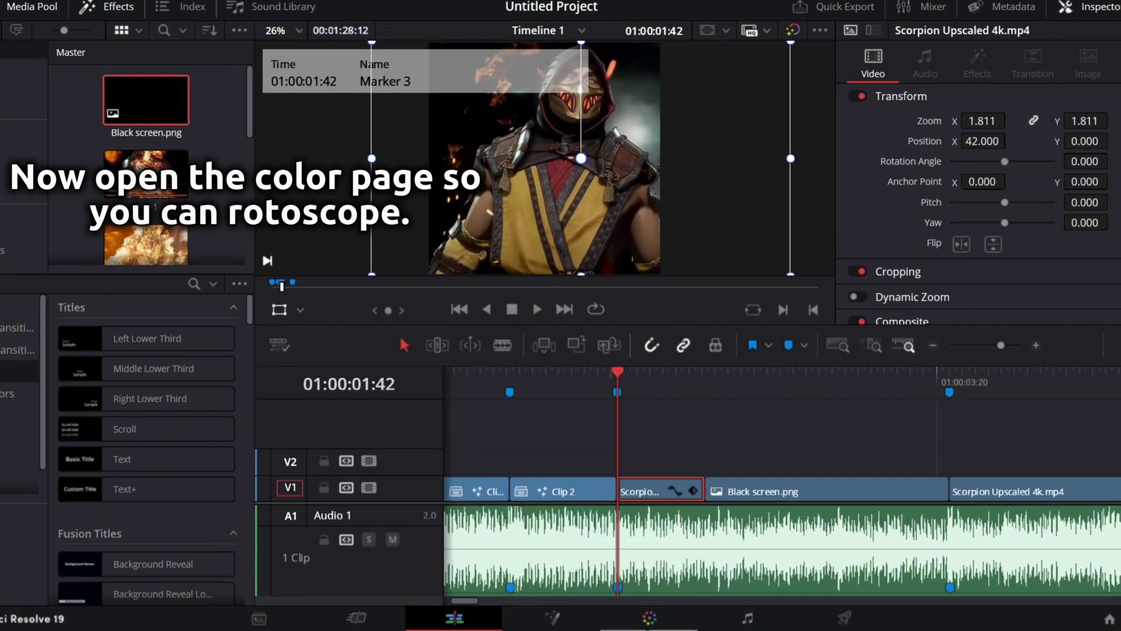
# Open the short Scorpion clip on the Color page with Corrector 1 auto keyframing and the Window palette.
pyautogui.click(650, 620)
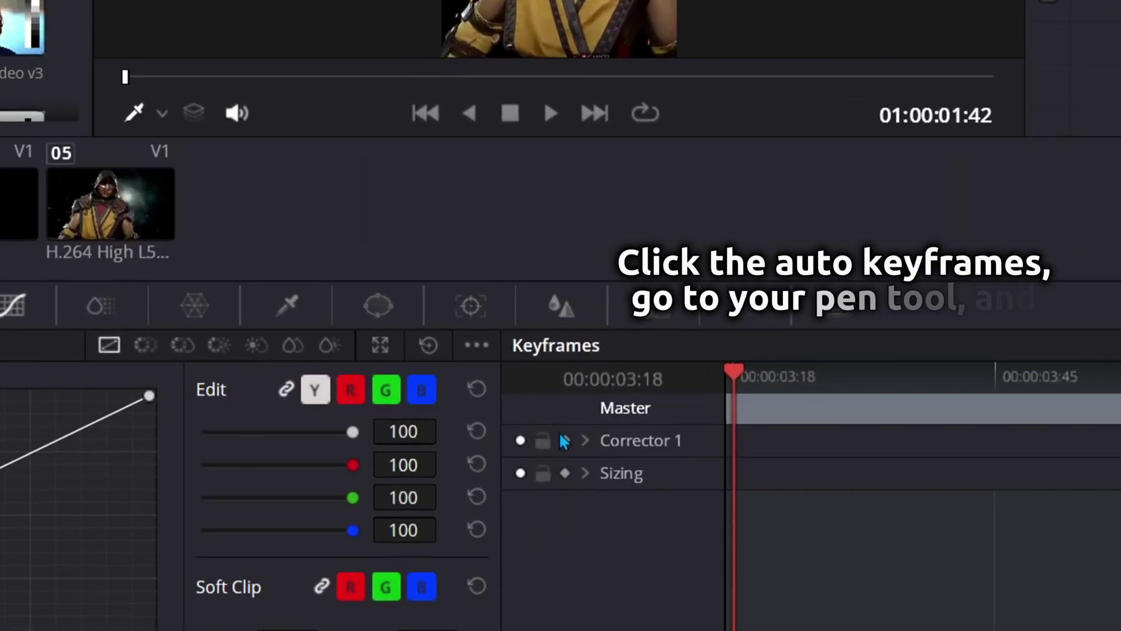
pyautogui.click(587, 436)
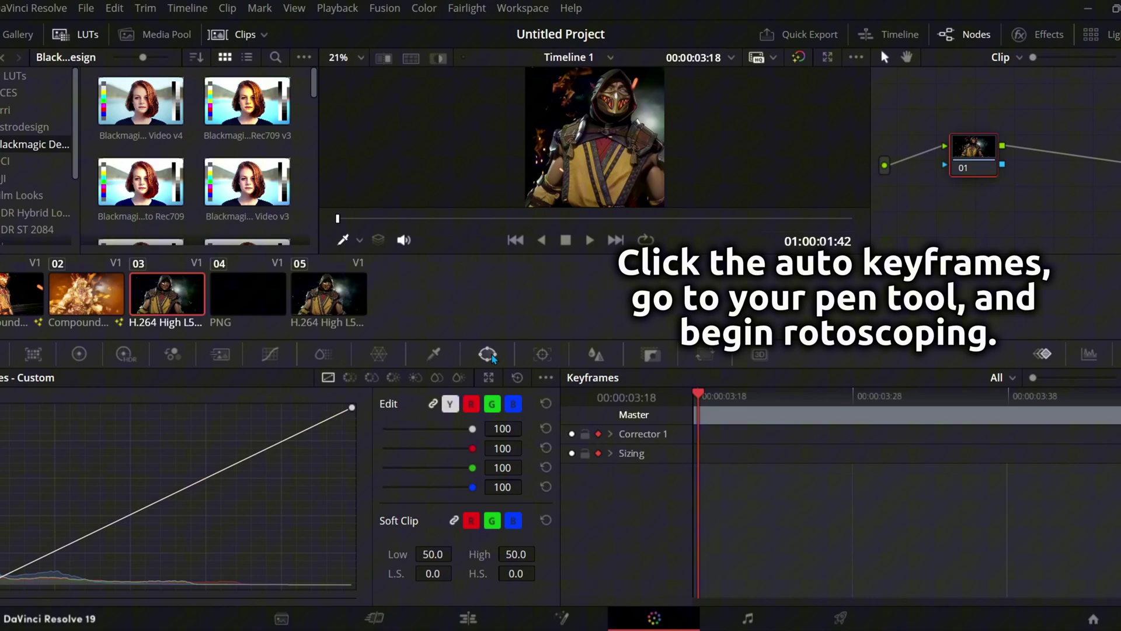
pyautogui.click(487, 354)
# Outline Scorpion's hood and upper body with a closed Curve pen window, zooming the viewer.
pyautogui.click(3, 564)
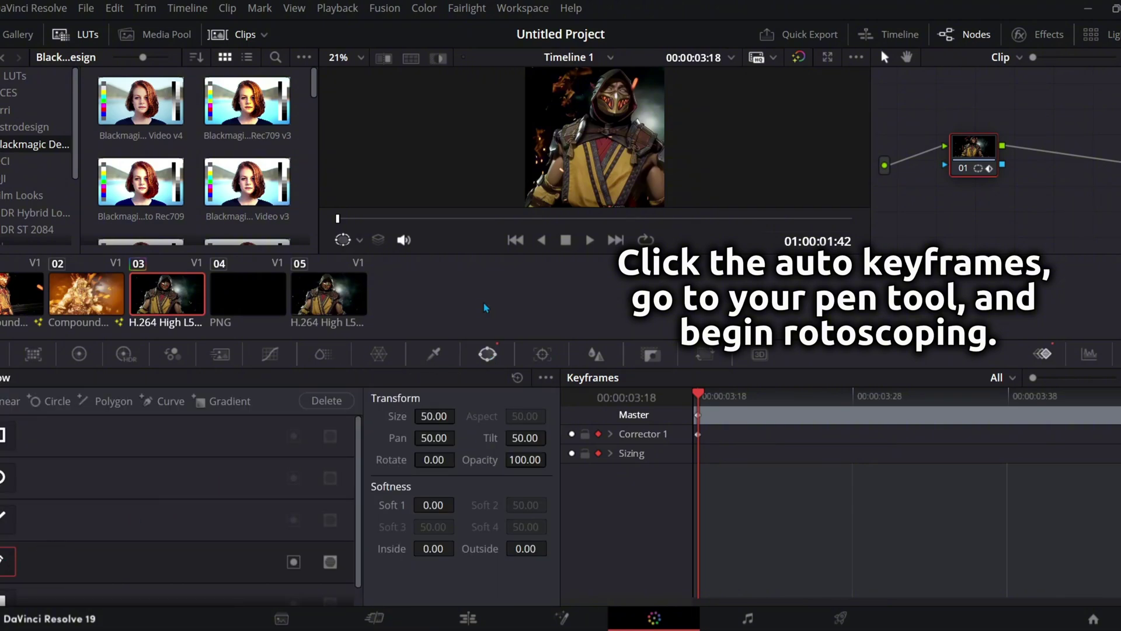
pyautogui.scroll(1, 597, 123)
pyautogui.scroll(3, 597, 123)
pyautogui.scroll(2, 601, 126)
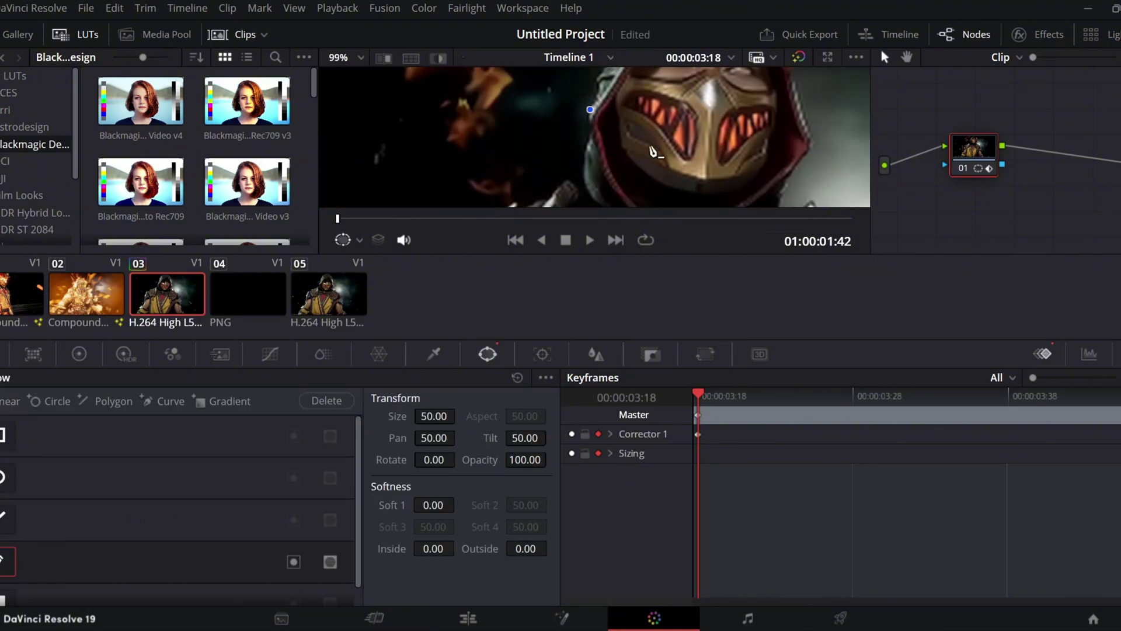
pyautogui.scroll(2, 613, 130)
pyautogui.scroll(2, 623, 135)
pyautogui.scroll(-2, 623, 135)
pyautogui.scroll(4, 626, 120)
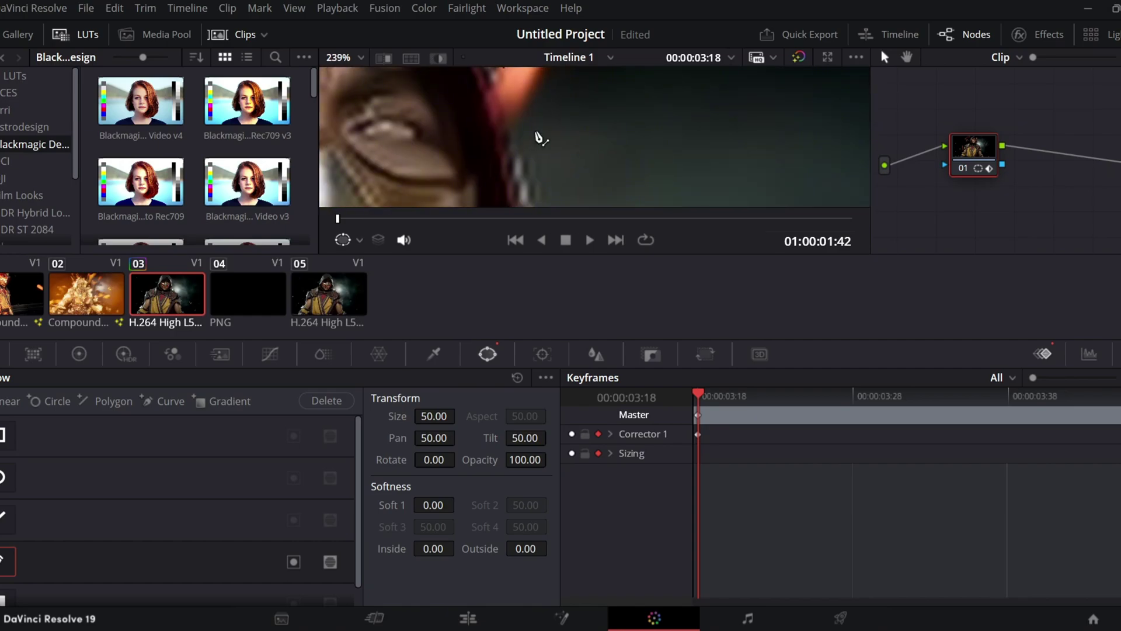
pyautogui.scroll(-1, 533, 138)
pyautogui.scroll(1, 586, 105)
pyautogui.scroll(-2, 586, 105)
pyautogui.scroll(3, 561, 110)
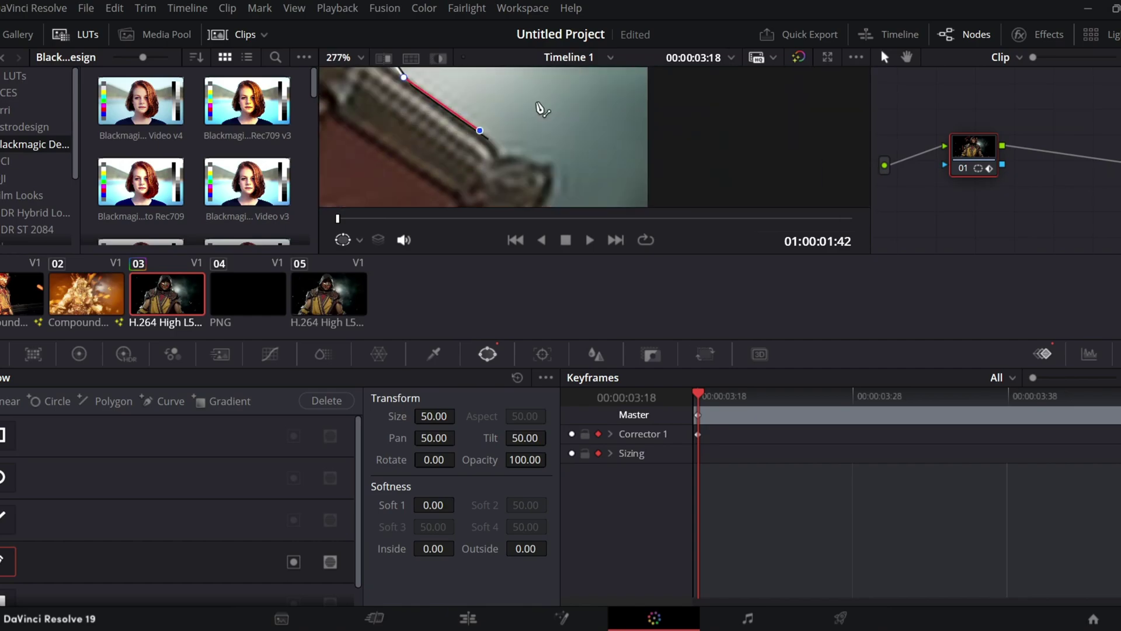
pyautogui.scroll(2, 526, 117)
pyautogui.scroll(3, 533, 163)
pyautogui.scroll(2, 533, 163)
pyautogui.scroll(2, 526, 187)
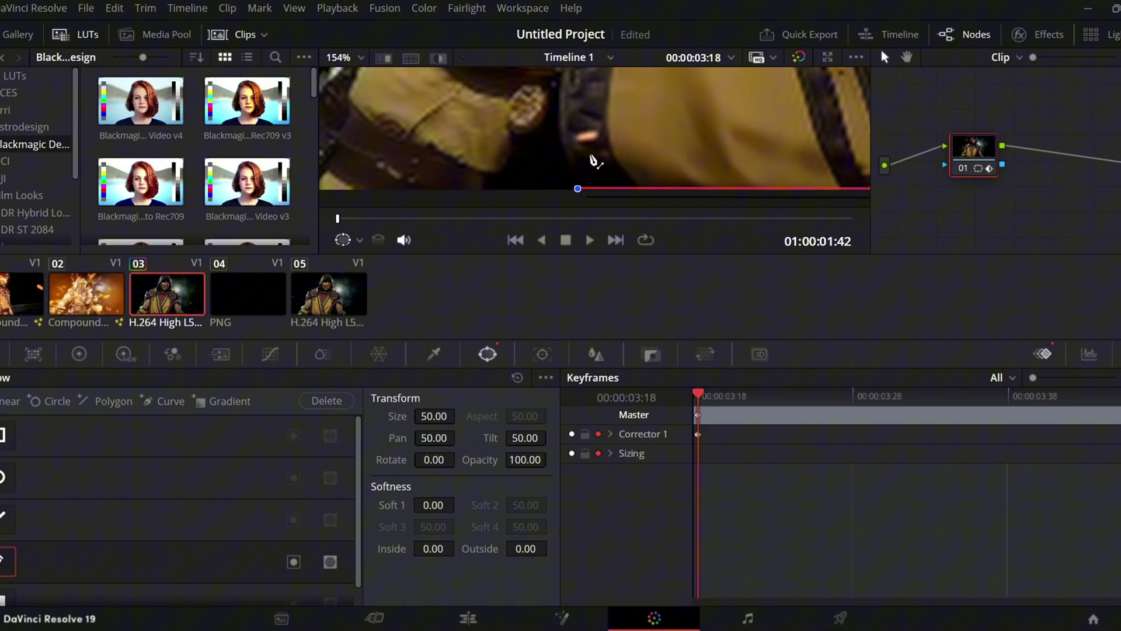
pyautogui.scroll(2, 531, 88)
pyautogui.scroll(2, 514, 85)
pyautogui.scroll(2, 515, 85)
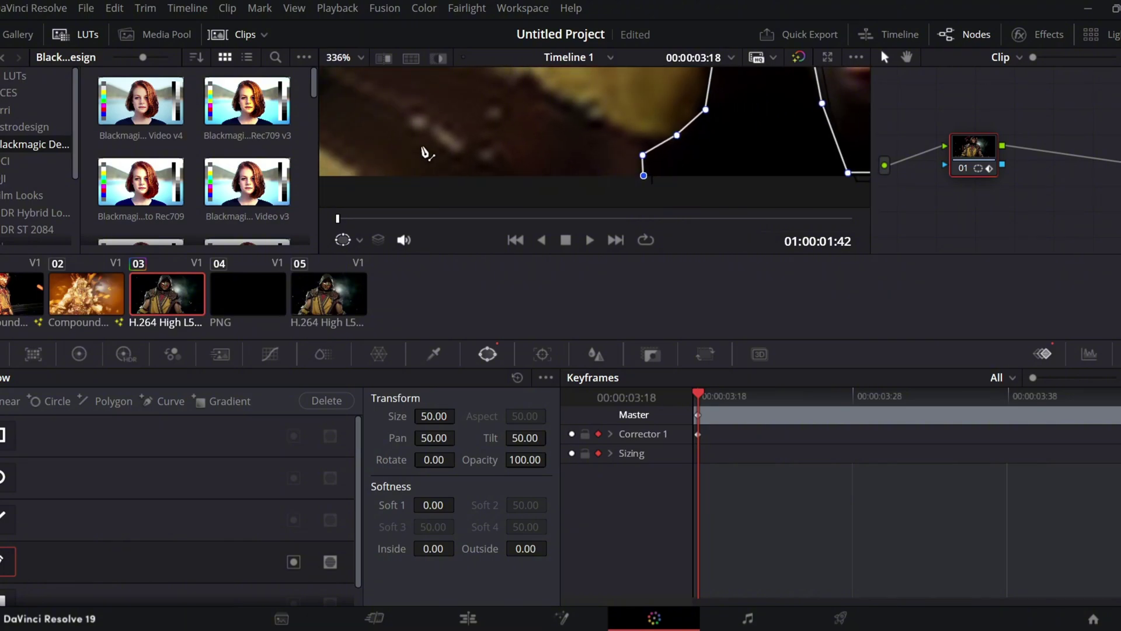
pyautogui.scroll(2, 496, 140)
pyautogui.scroll(-1, 496, 141)
pyautogui.scroll(-1, 526, 128)
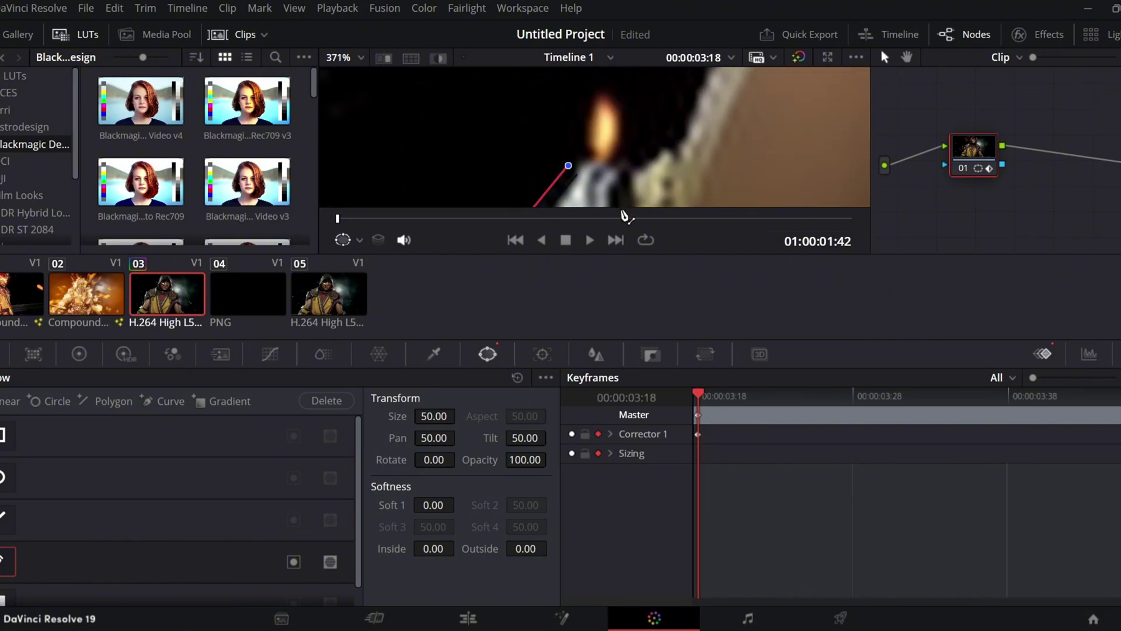
pyautogui.scroll(-1, 614, 125)
pyautogui.scroll(-2, 651, 124)
pyautogui.scroll(1, 531, 175)
pyautogui.scroll(2, 601, 113)
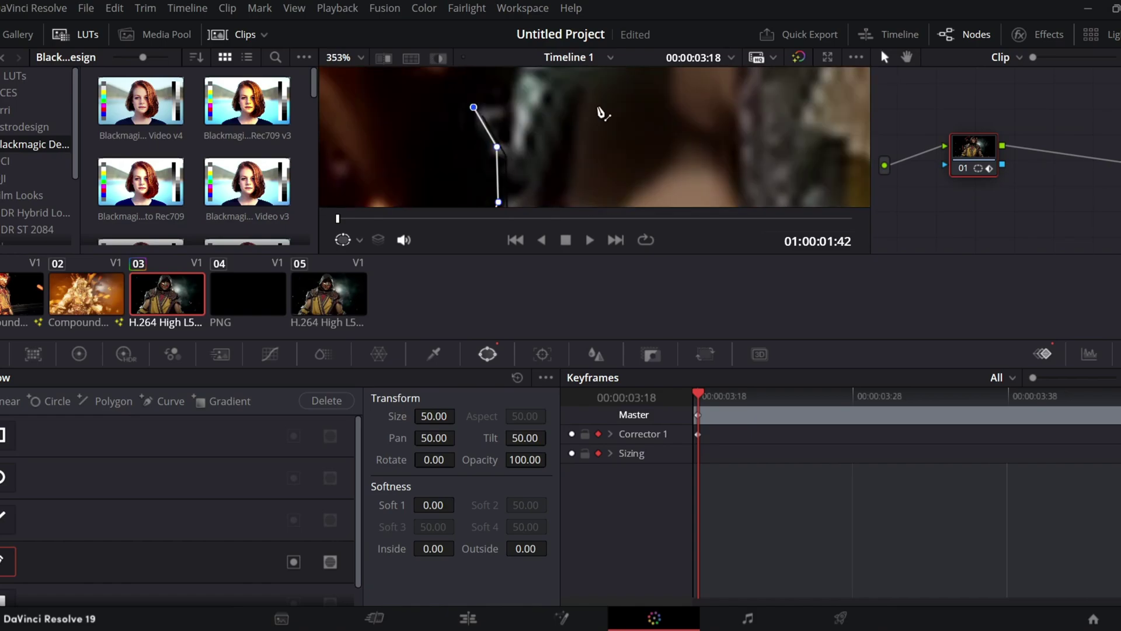
pyautogui.scroll(1, 520, 117)
pyautogui.scroll(1, 671, 121)
pyautogui.scroll(-1, 677, 126)
pyautogui.scroll(-4, 698, 140)
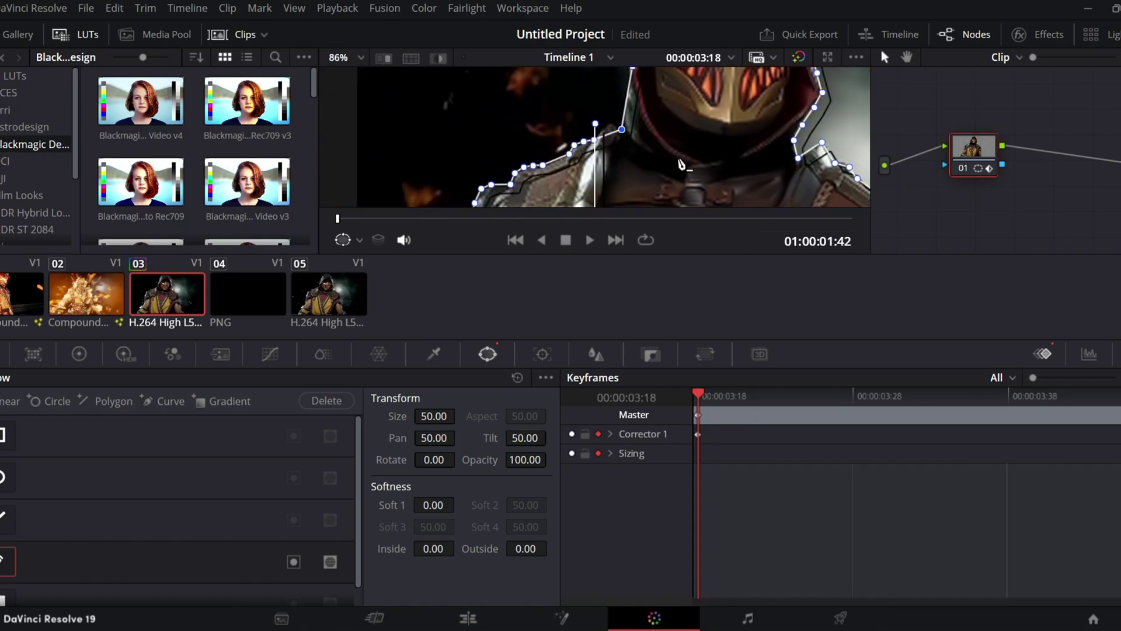
pyautogui.scroll(-4, 718, 155)
pyautogui.scroll(-1, 730, 167)
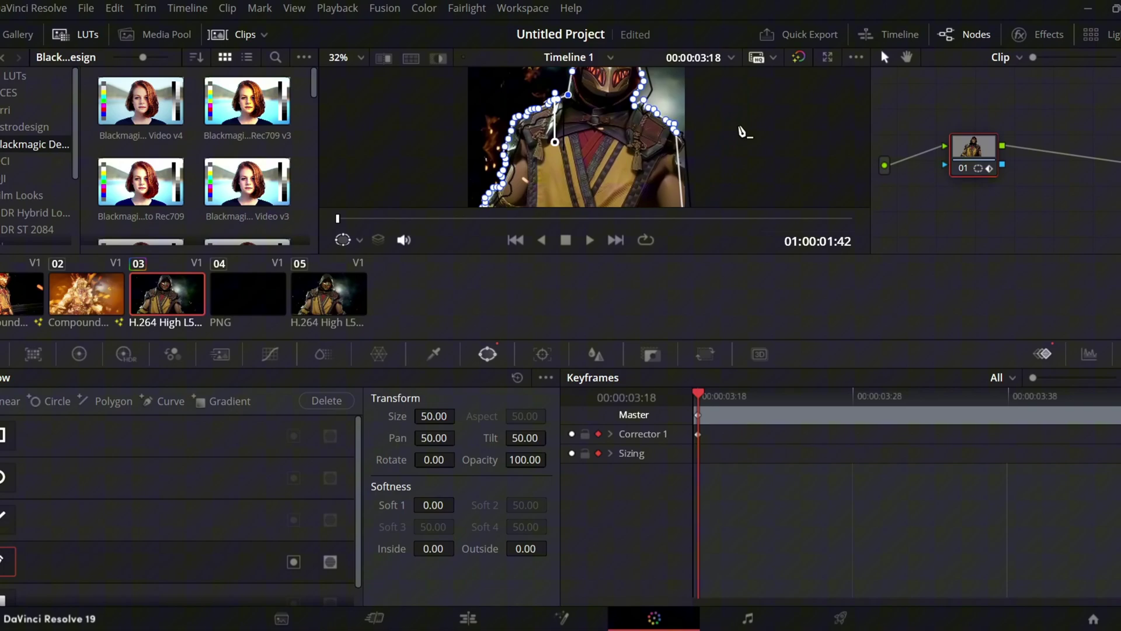
pyautogui.scroll(-2, 741, 130)
# Track the mask forward, then in reverse to the first frame, and step frames to check it.
pyautogui.click(536, 355)
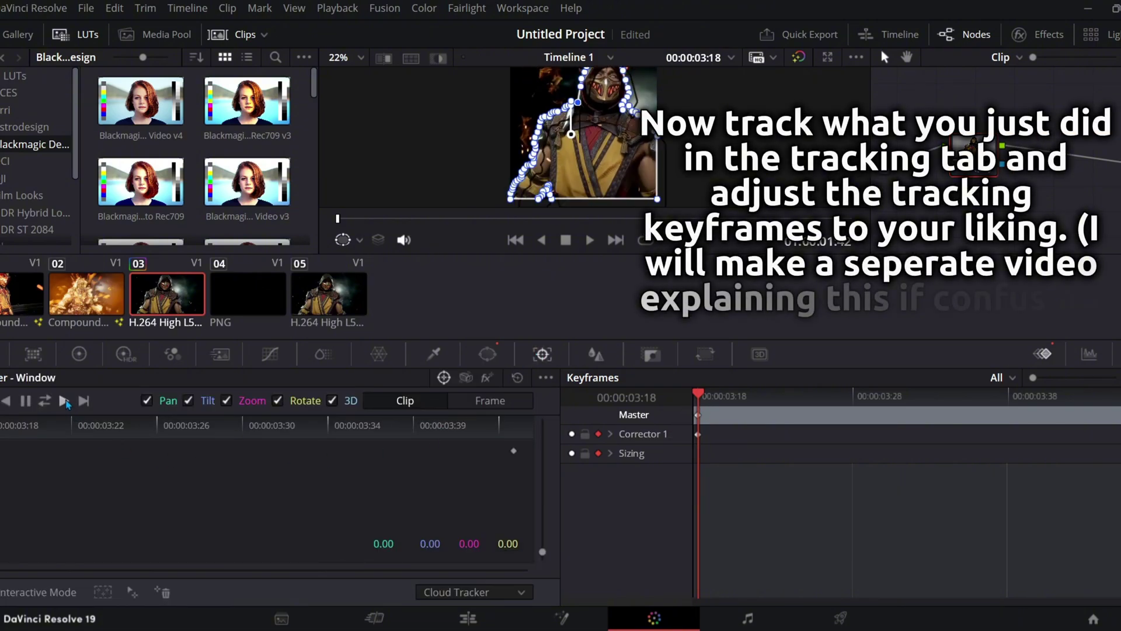
pyautogui.click(64, 402)
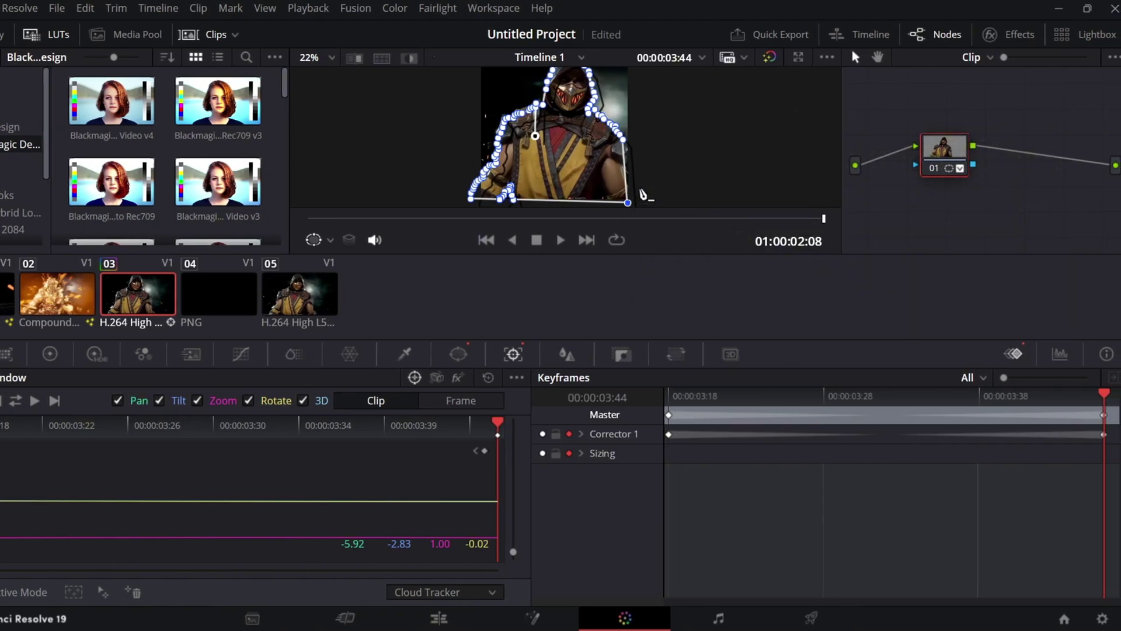
pyautogui.scroll(2, 642, 195)
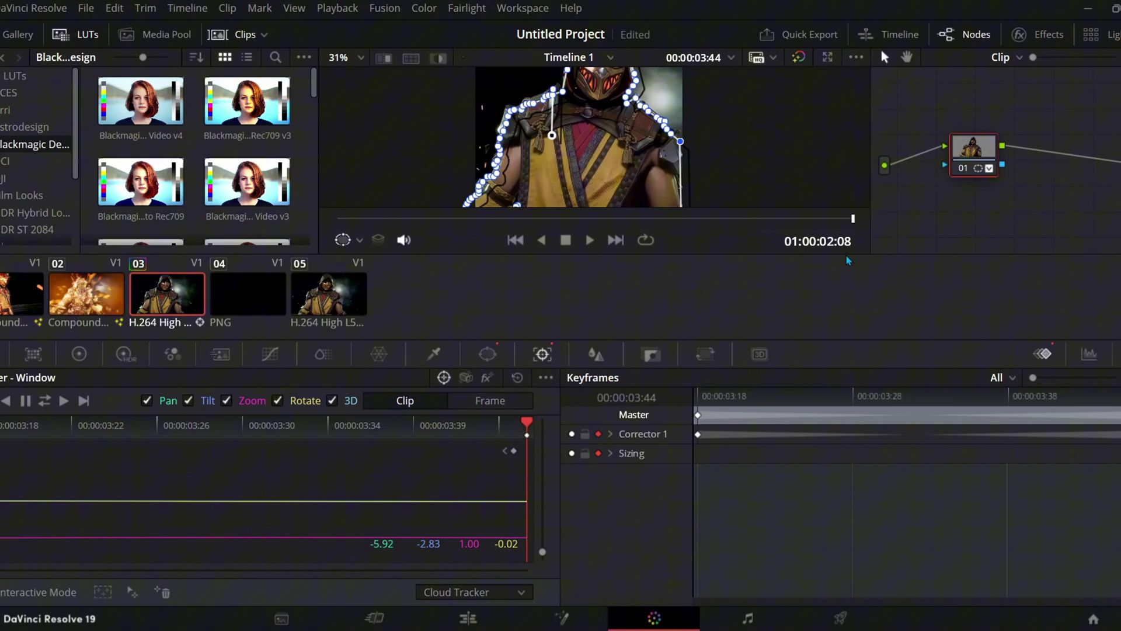
pyautogui.hotkey('ctrl', 'r')
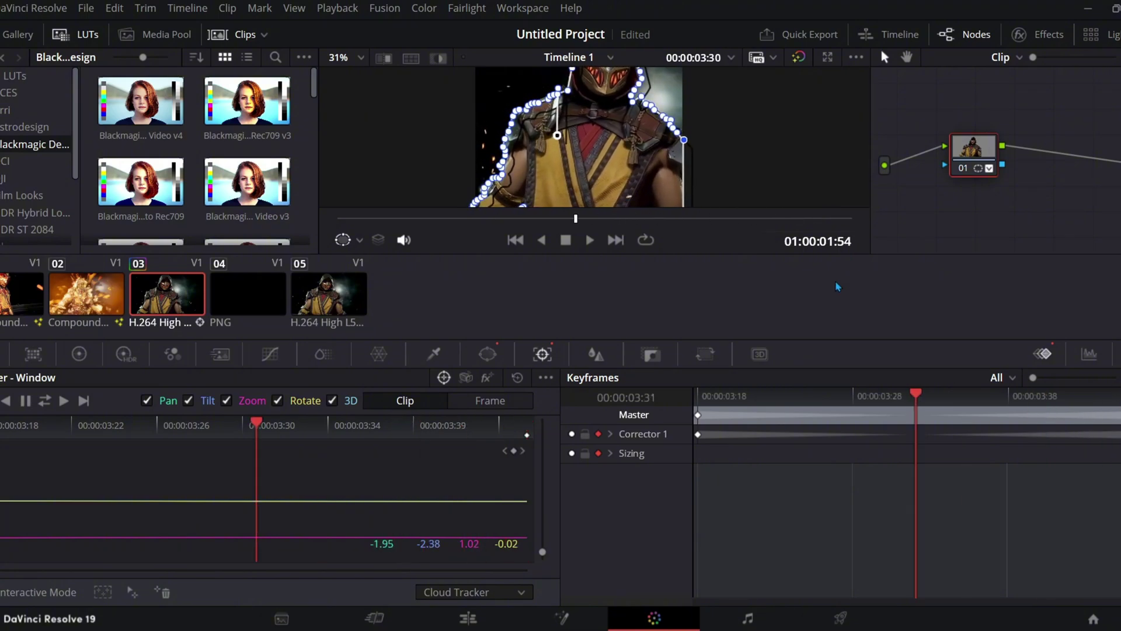
pyautogui.press('Left')
pyautogui.press('Right')
pyautogui.press('Right')
pyautogui.press('Right')
pyautogui.press('Right')
pyautogui.press('Right')
pyautogui.press('Right')
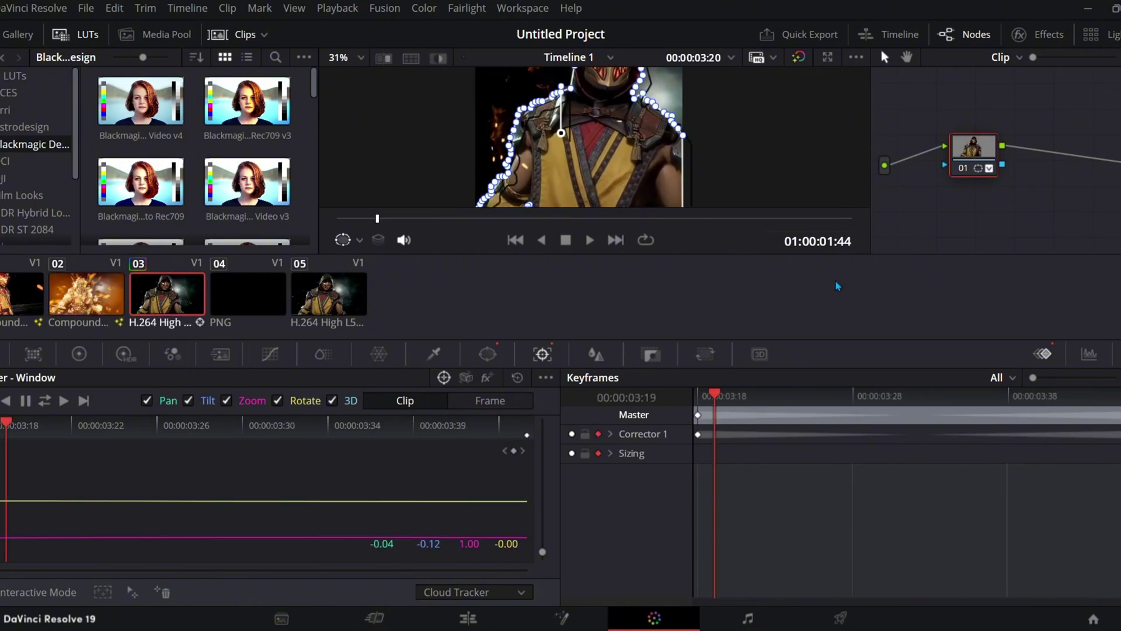
pyautogui.press('Left')
pyautogui.press('Left')
pyautogui.press('Left')
pyautogui.press('Right')
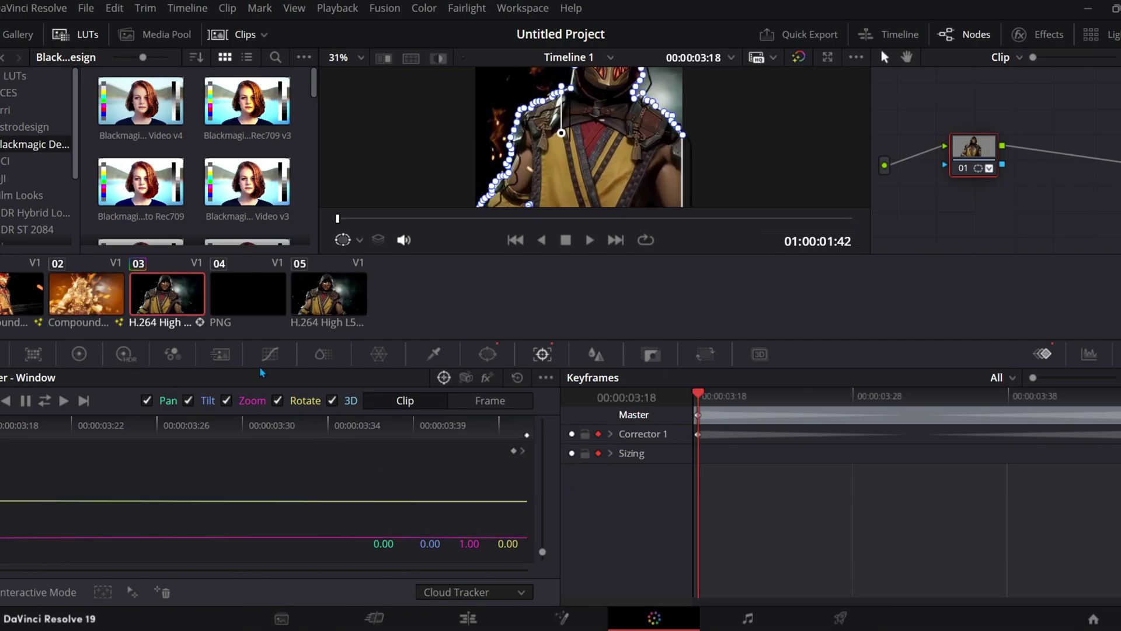
# Raise the mask's Soft 1 to 3.00 and confirm it at the last keyframe.
pyautogui.click(469, 352)
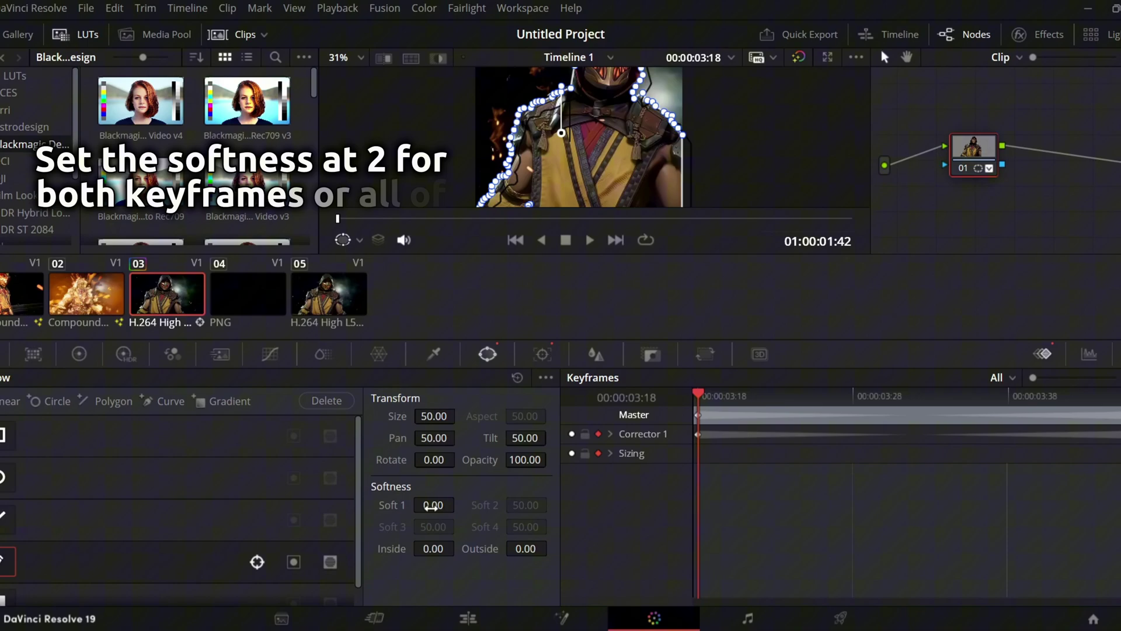
pyautogui.moveTo(460, 503); pyautogui.dragTo(459, 503)
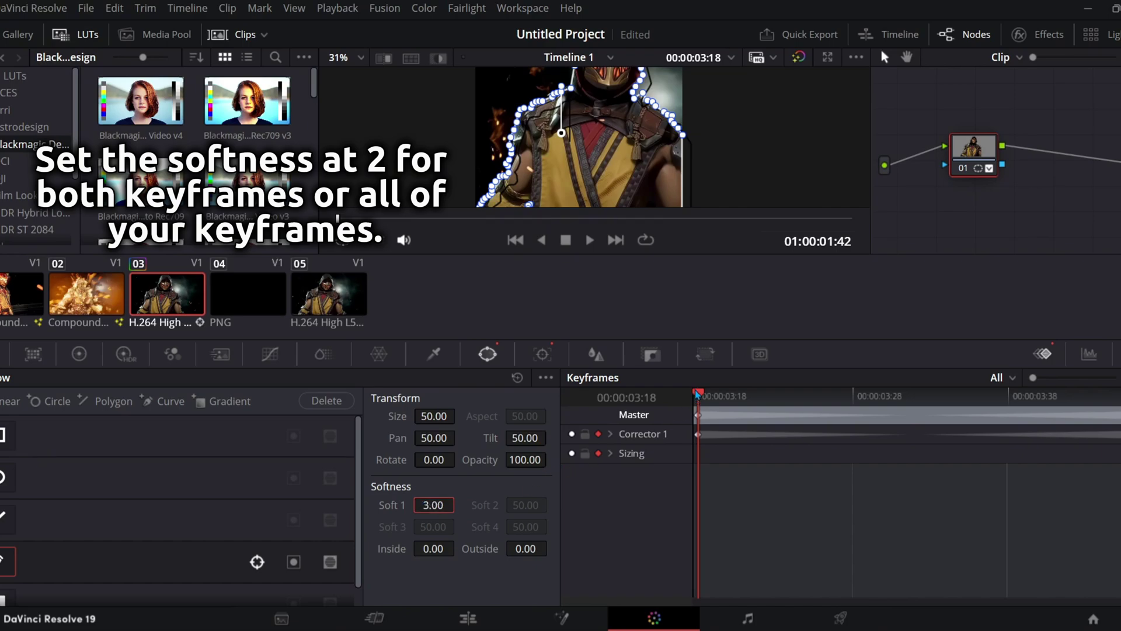
pyautogui.moveTo(700, 393); pyautogui.dragTo(1116, 393)
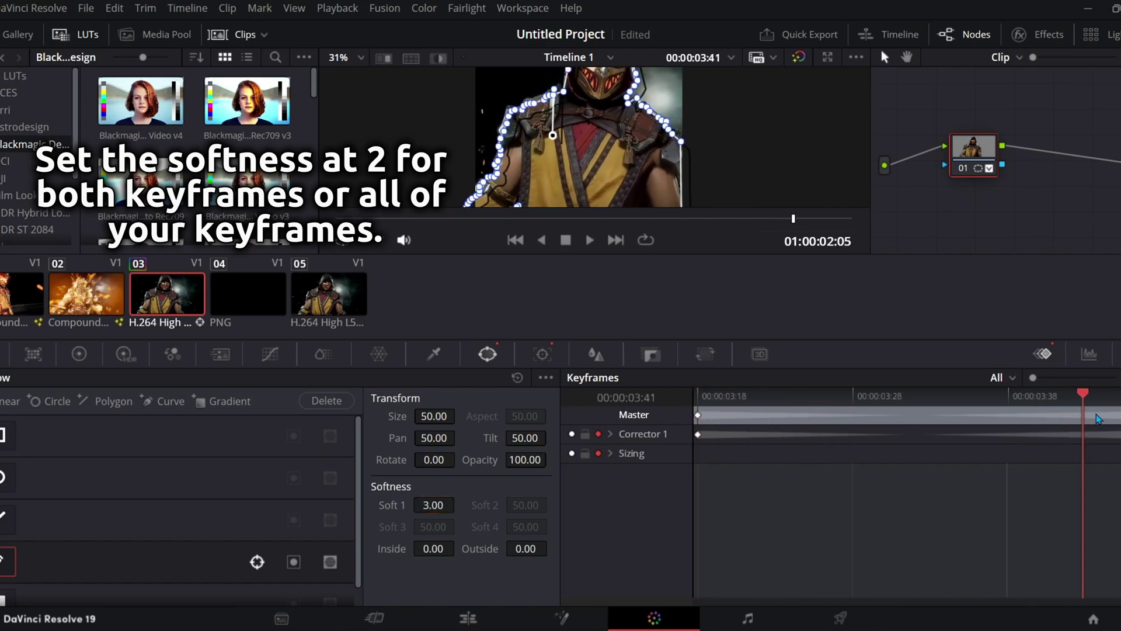
pyautogui.press('Right')
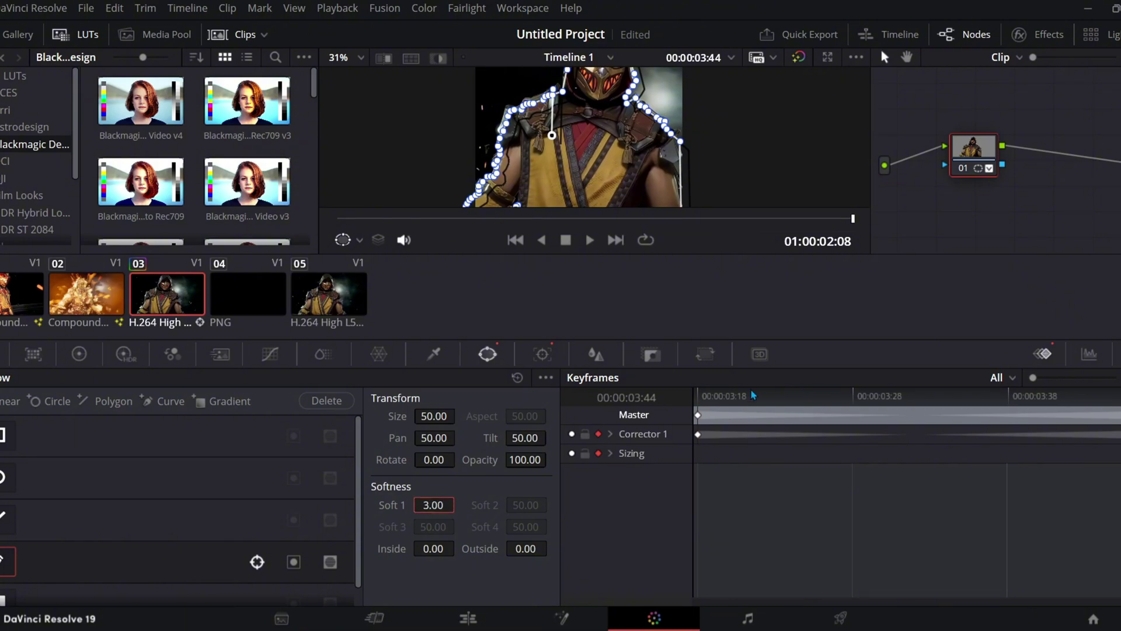
pyautogui.moveTo(1068, 445); pyautogui.dragTo(698, 445)
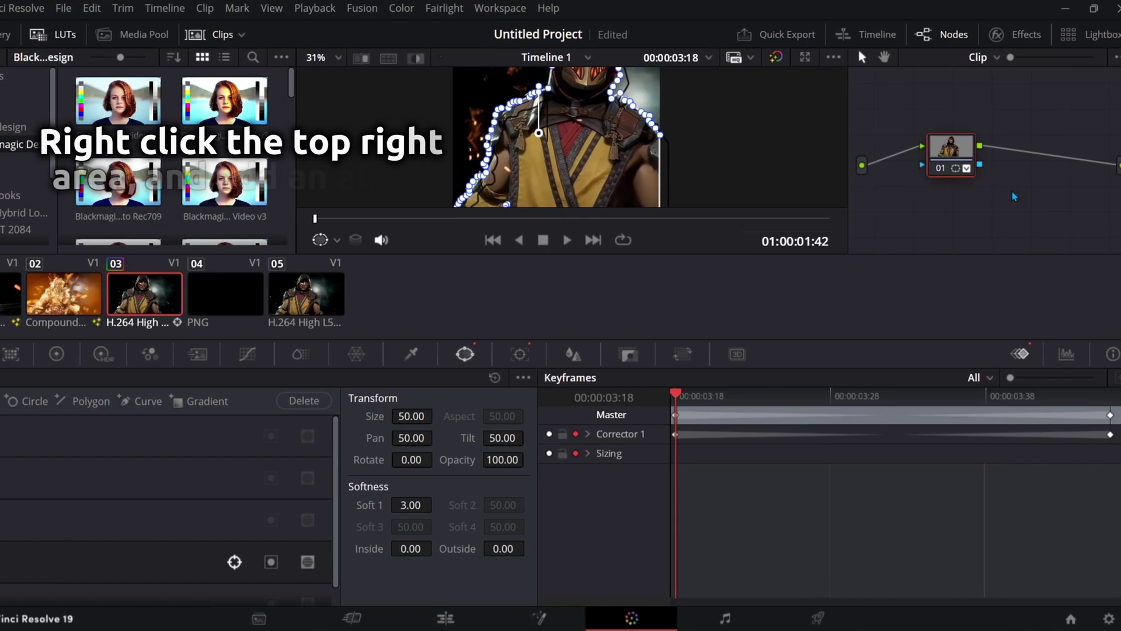
# Add an Alpha Output node, link the node's alpha to it, and return to the Edit page.
pyautogui.rightClick(1004, 197)
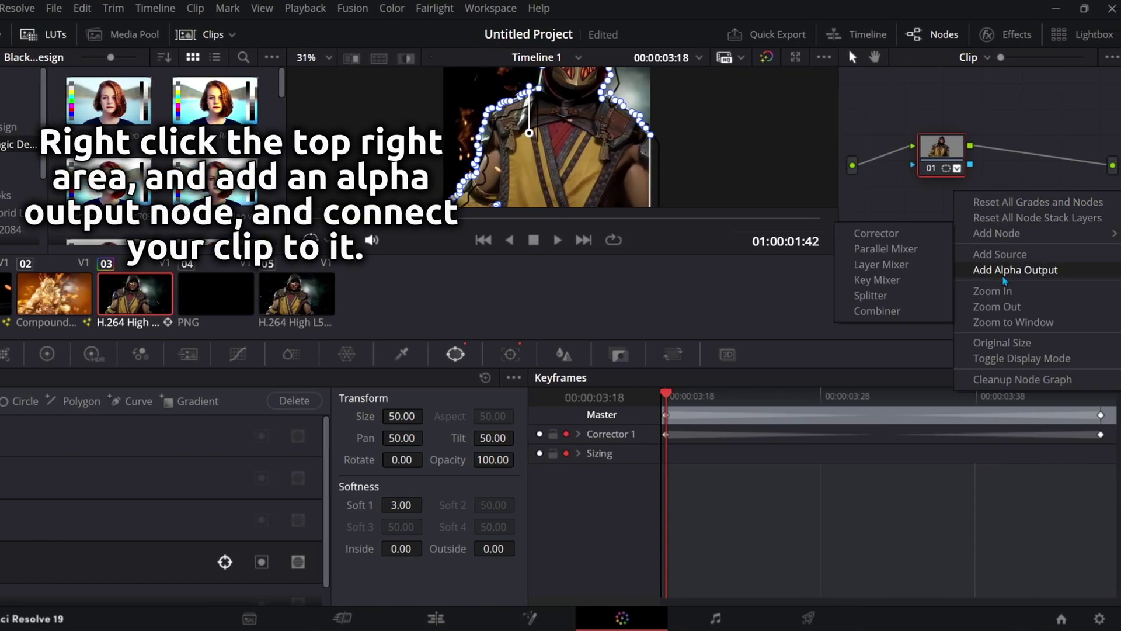
pyautogui.click(1016, 270)
pyautogui.moveTo(972, 165); pyautogui.dragTo(1112, 194)
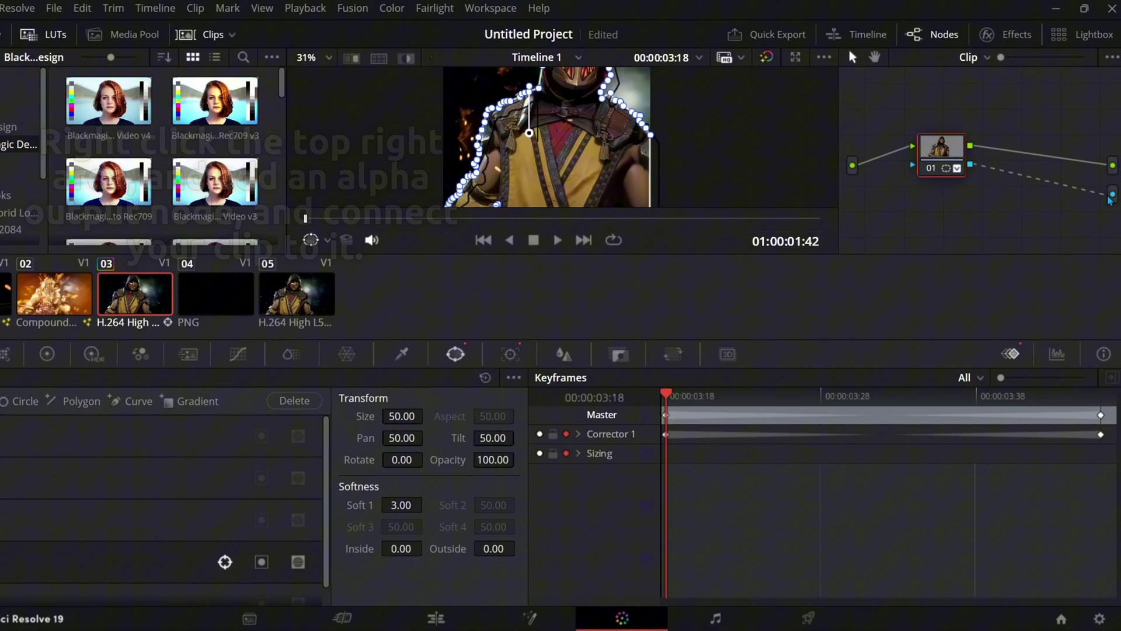
pyautogui.click(472, 618)
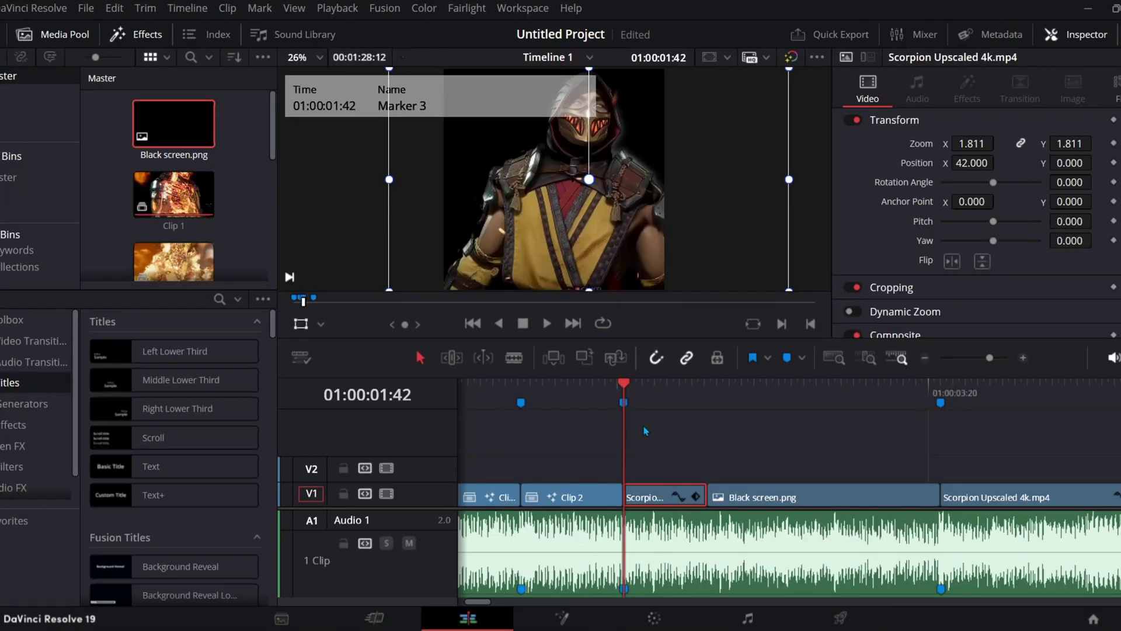
# Turn the Scorpion clip and Black screen.png into a compound clip named Clip 3.
pyautogui.press('space')
pyautogui.press('space')
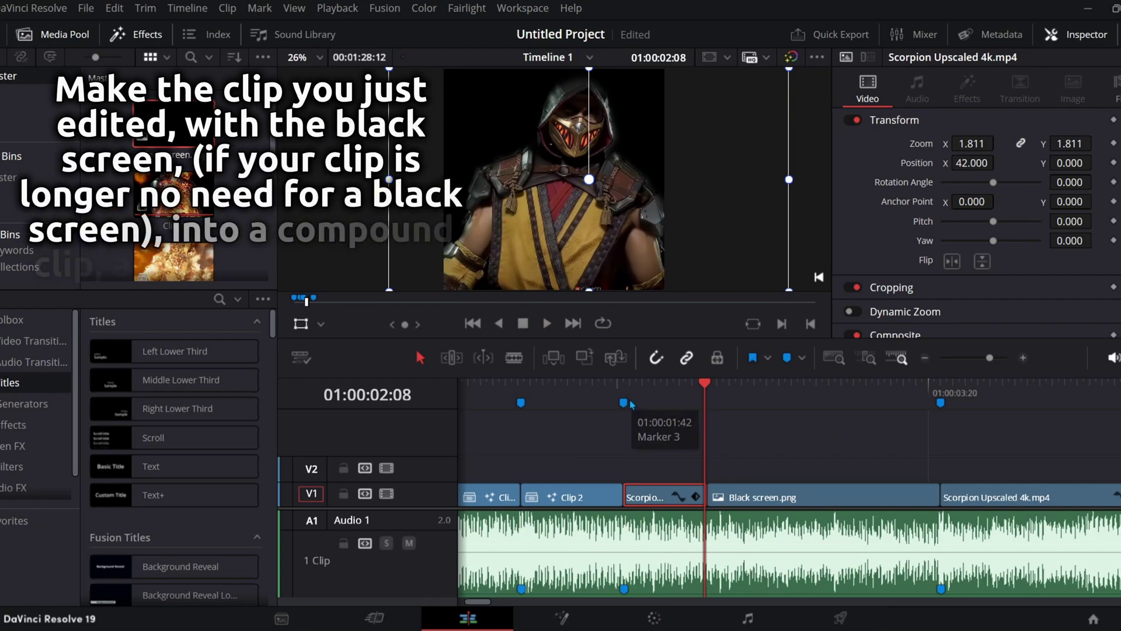
pyautogui.click(623, 402)
pyautogui.click(715, 464)
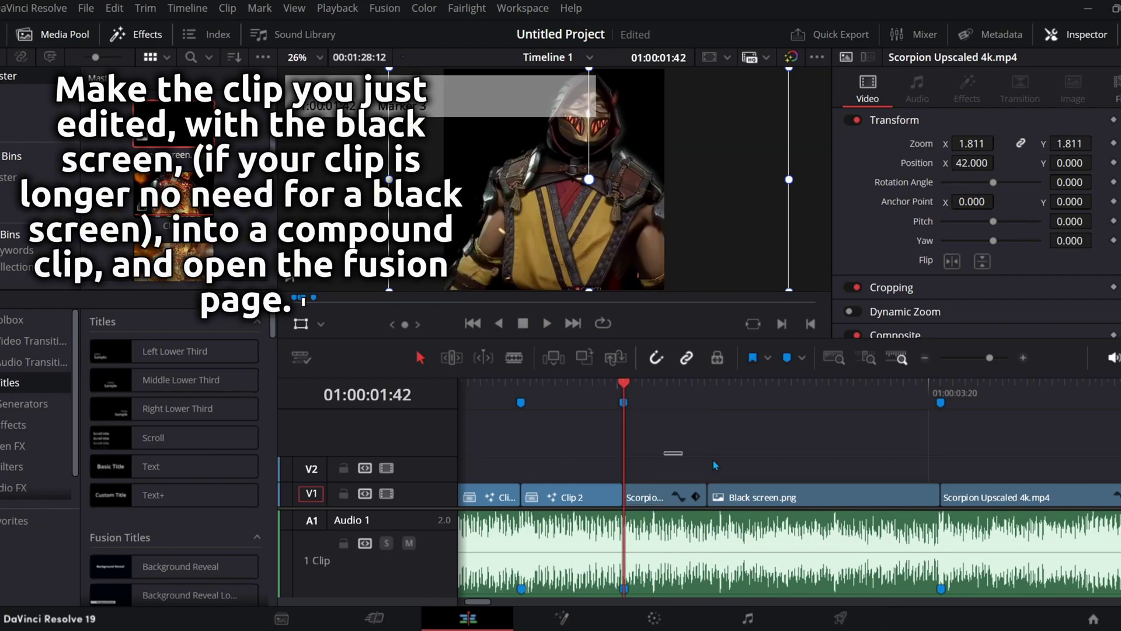
pyautogui.moveTo(827, 495); pyautogui.dragTo(830, 498)
pyautogui.rightClick(832, 500)
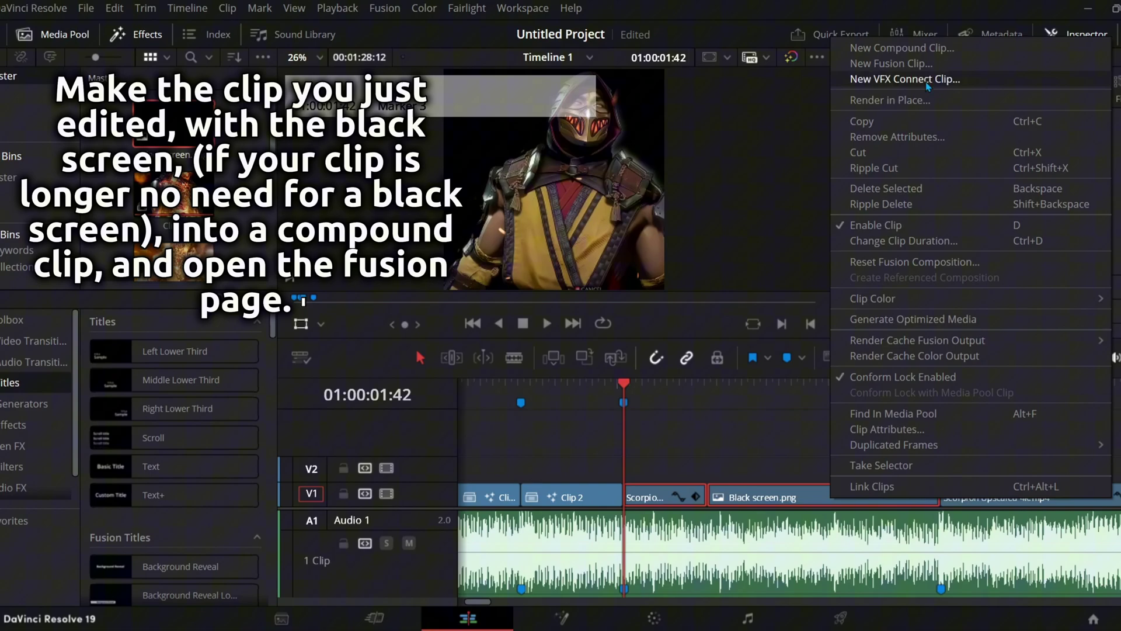
pyautogui.click(917, 51)
pyautogui.write('Clip')
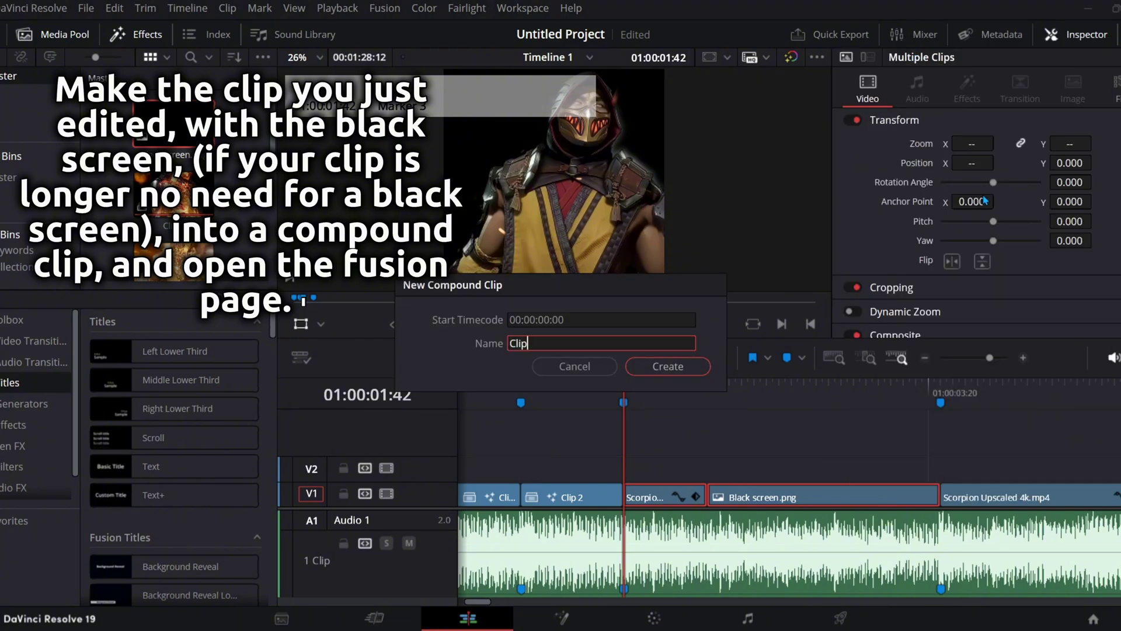
pyautogui.write('3')
pyautogui.press('Return')
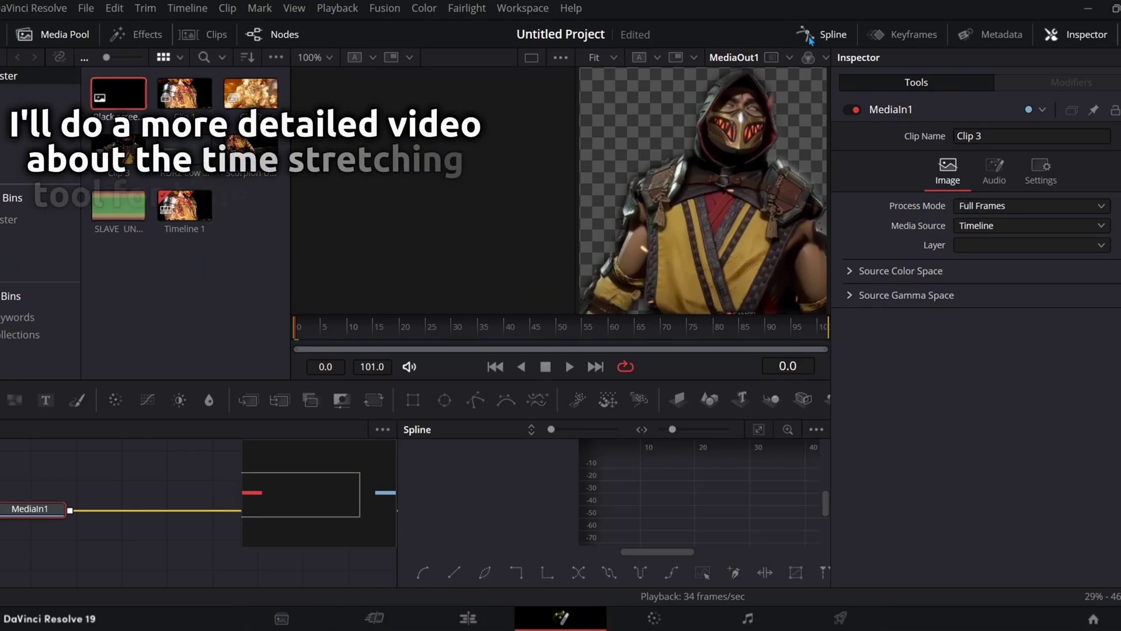
# Add a Time Stretcher node to Clip 3 and key its Source Time at 26.
pyautogui.hotkey('shift', 'space')
pyautogui.write('time stretch')
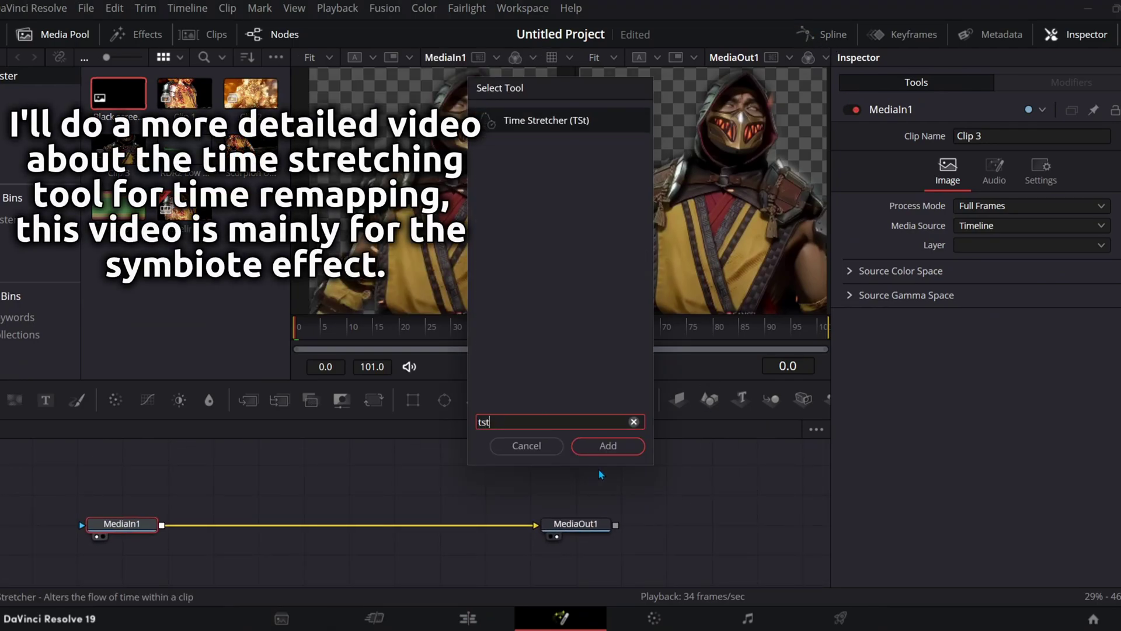
pyautogui.press('Return')
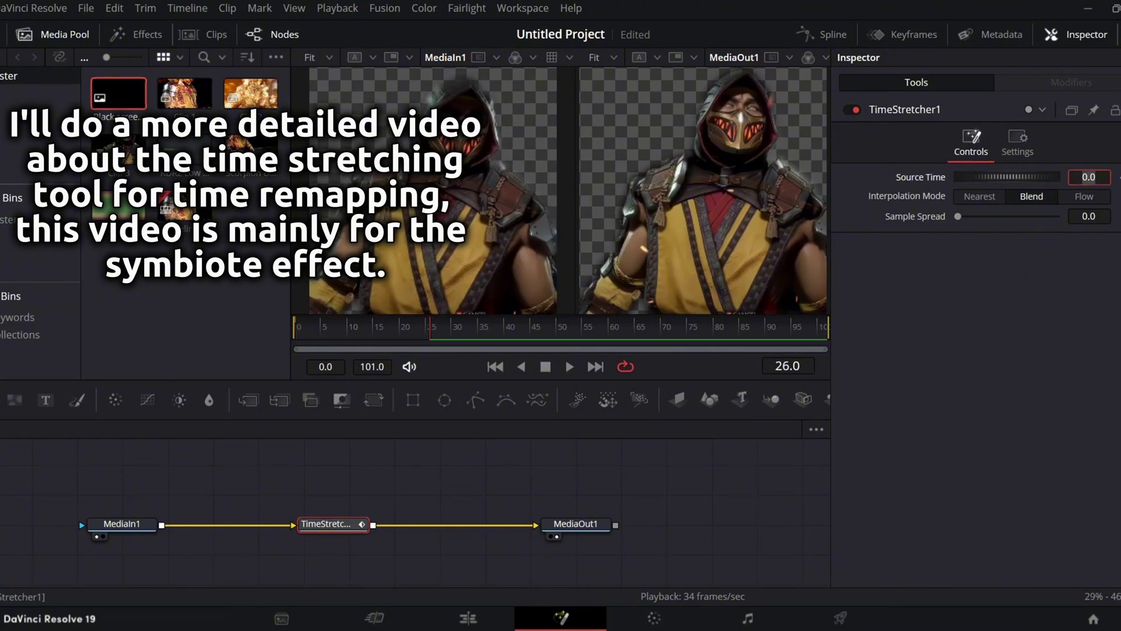
pyautogui.write('26')
pyautogui.press('Tab')
# Stretch the Source Time keyframe to about frame 104 in the Spline editor and smooth the curve.
pyautogui.click(823, 34)
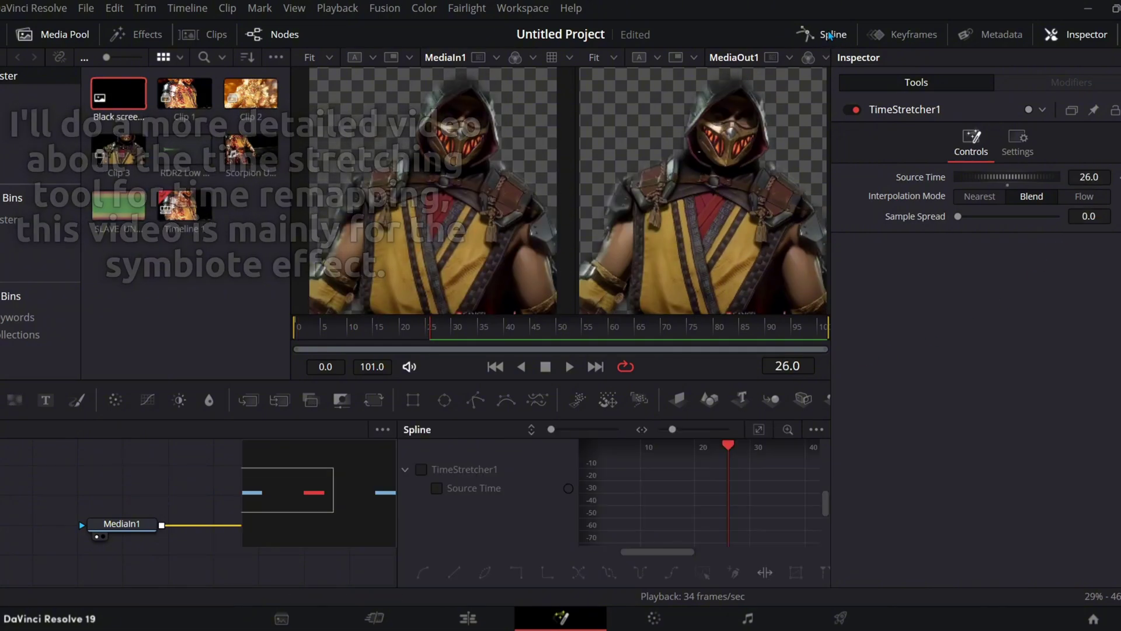
pyautogui.scroll(-4, 718, 514)
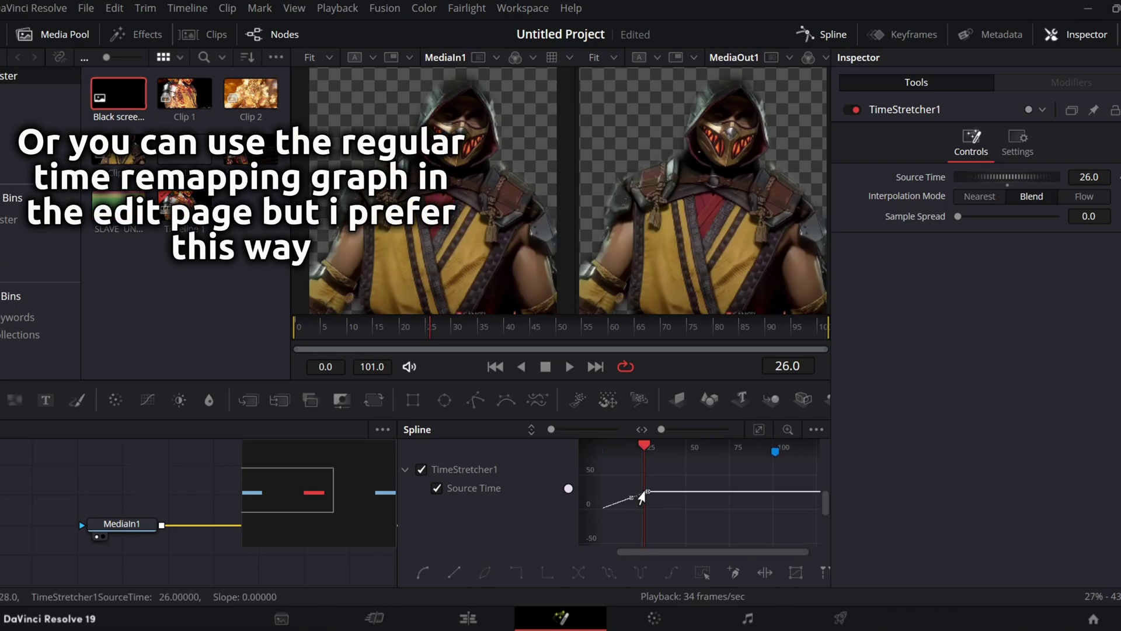
pyautogui.moveTo(642, 497); pyautogui.dragTo(775, 508)
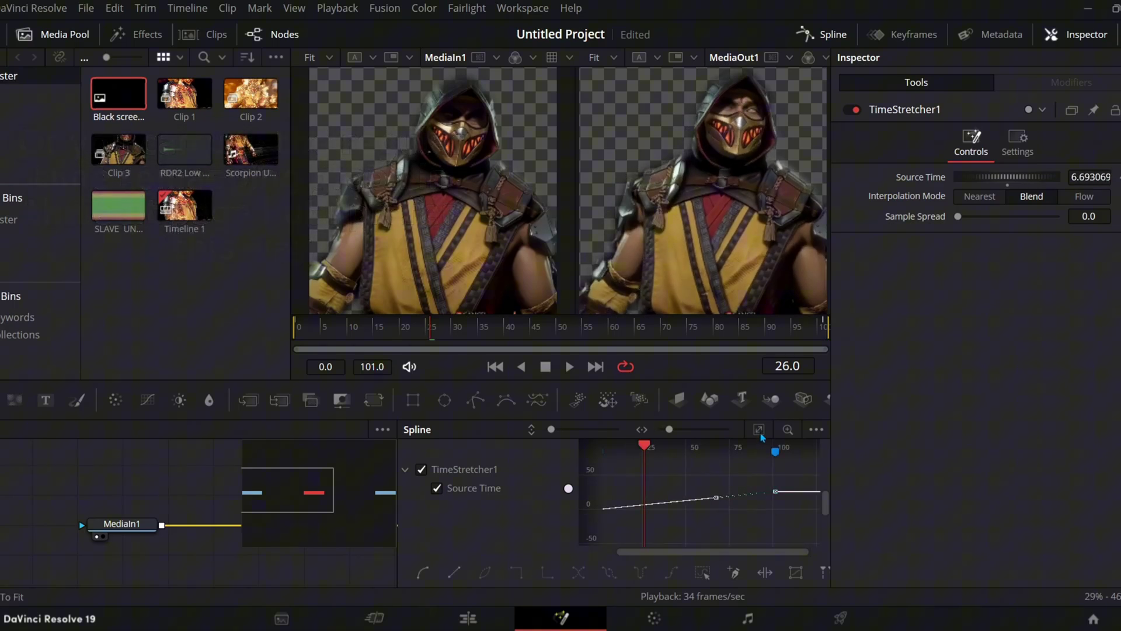
pyautogui.moveTo(681, 542); pyautogui.dragTo(678, 485)
pyautogui.press('space')
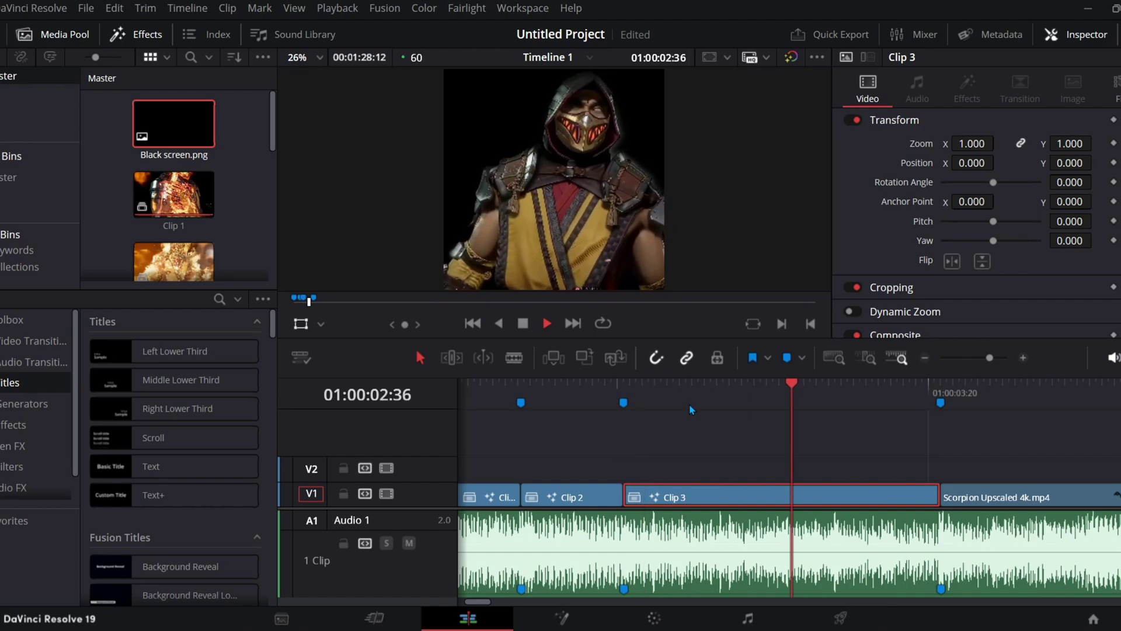
# Move Clip 3 up from V1 to V2 and disable it.
pyautogui.press('space')
pyautogui.click(623, 402)
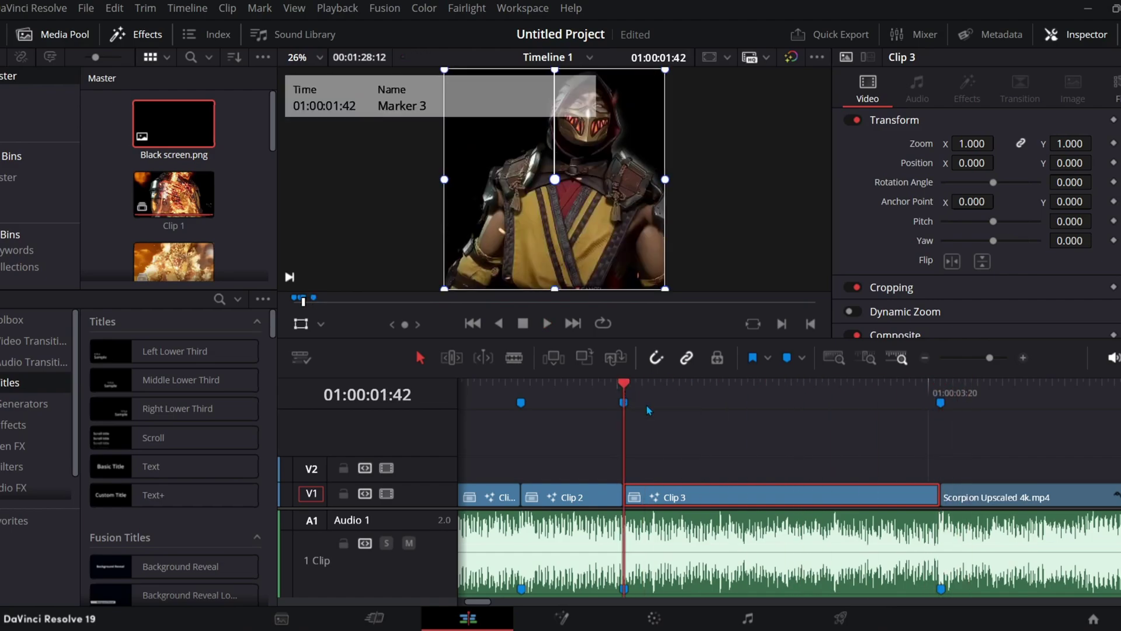
pyautogui.moveTo(663, 497); pyautogui.dragTo(664, 472)
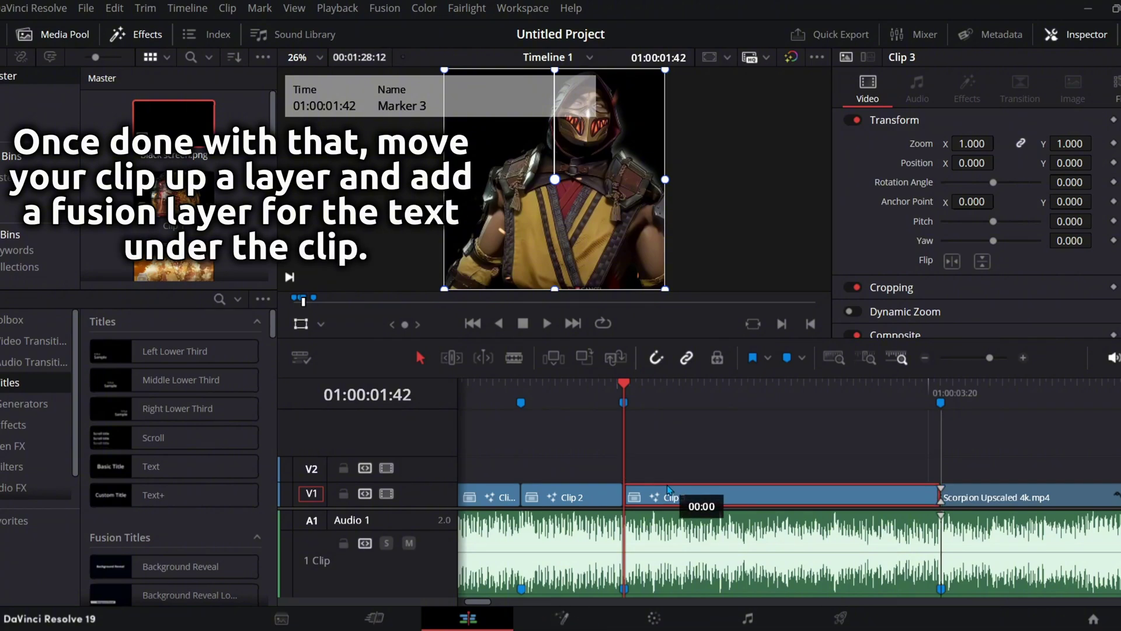
pyautogui.press('d')
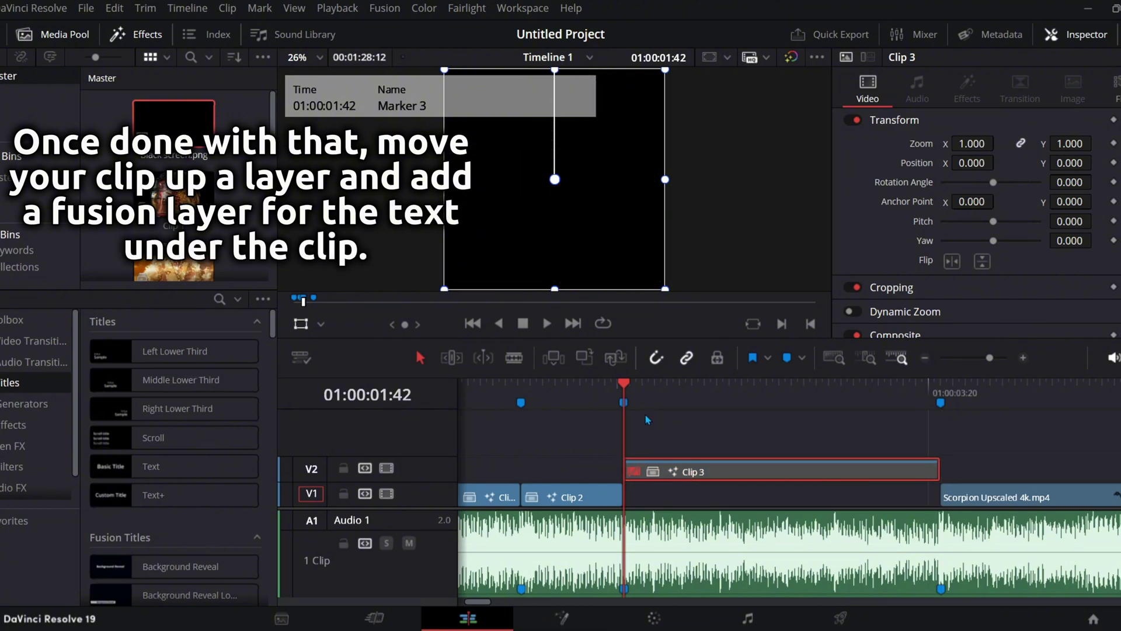
# Add a Fusion Composition ending at Marker 4 on V1 under Clip 3 and open it in Fusion.
pyautogui.click(13, 425)
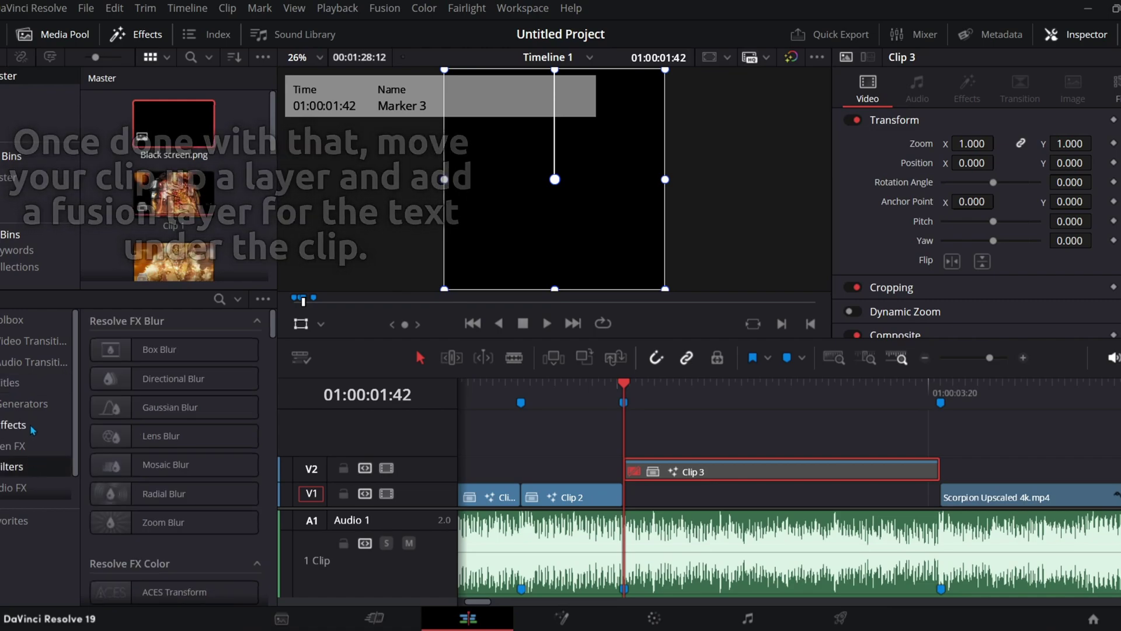
pyautogui.moveTo(176, 379); pyautogui.dragTo(650, 444)
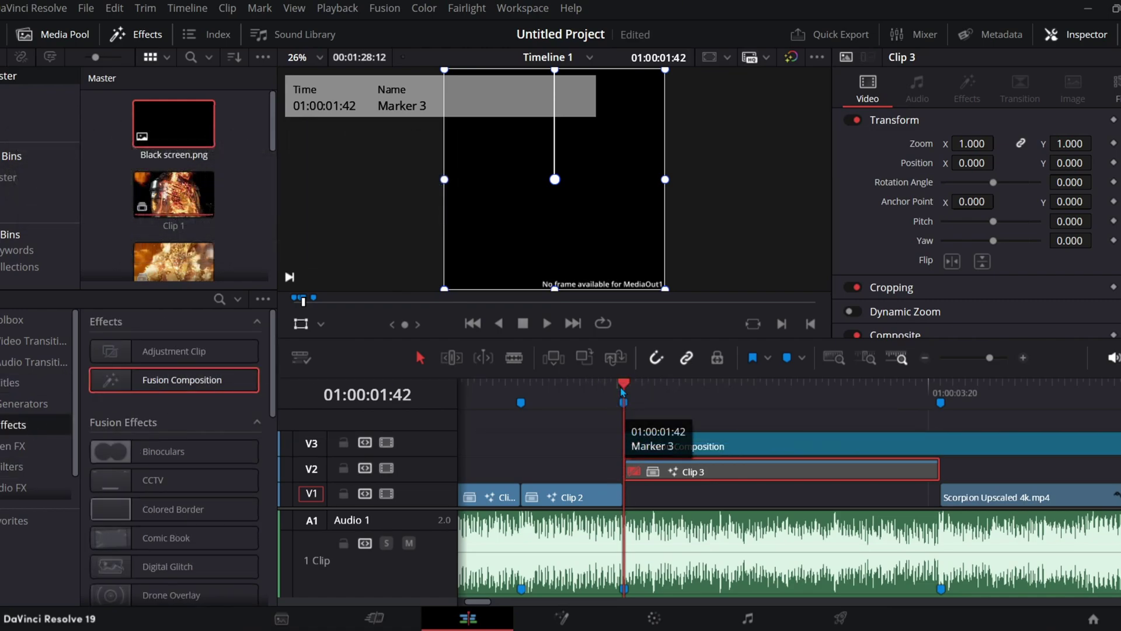
pyautogui.moveTo(930, 386); pyautogui.dragTo(941, 385)
pyautogui.hotkey('ctrl', 'b')
pyautogui.click(968, 448)
pyautogui.press('Delete')
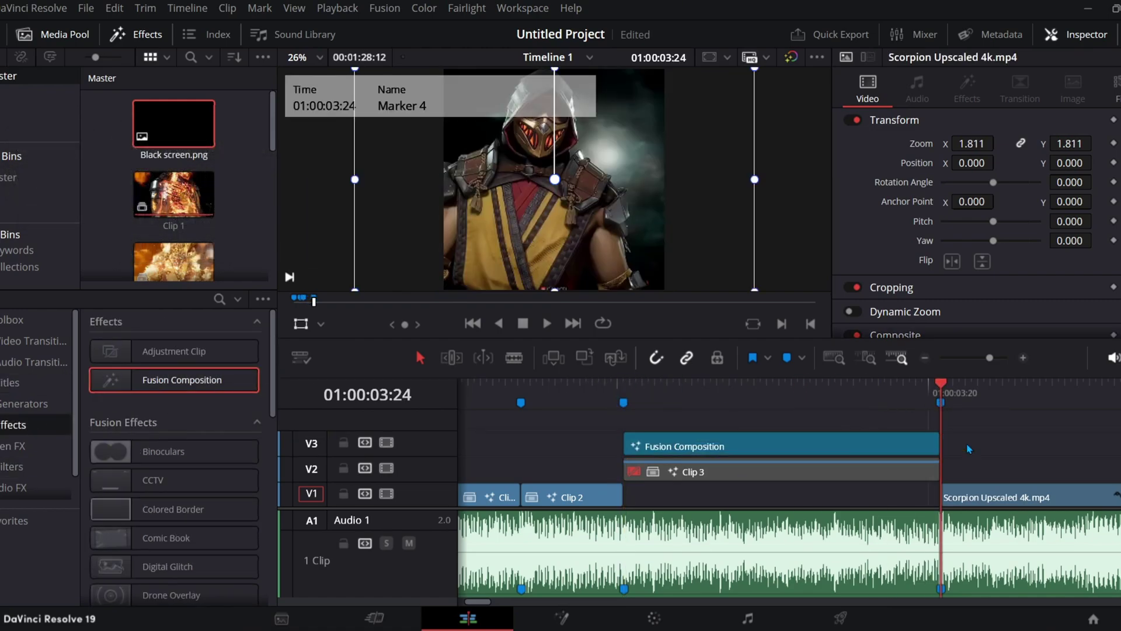
pyautogui.moveTo(783, 447); pyautogui.dragTo(783, 497)
pyautogui.click(624, 402)
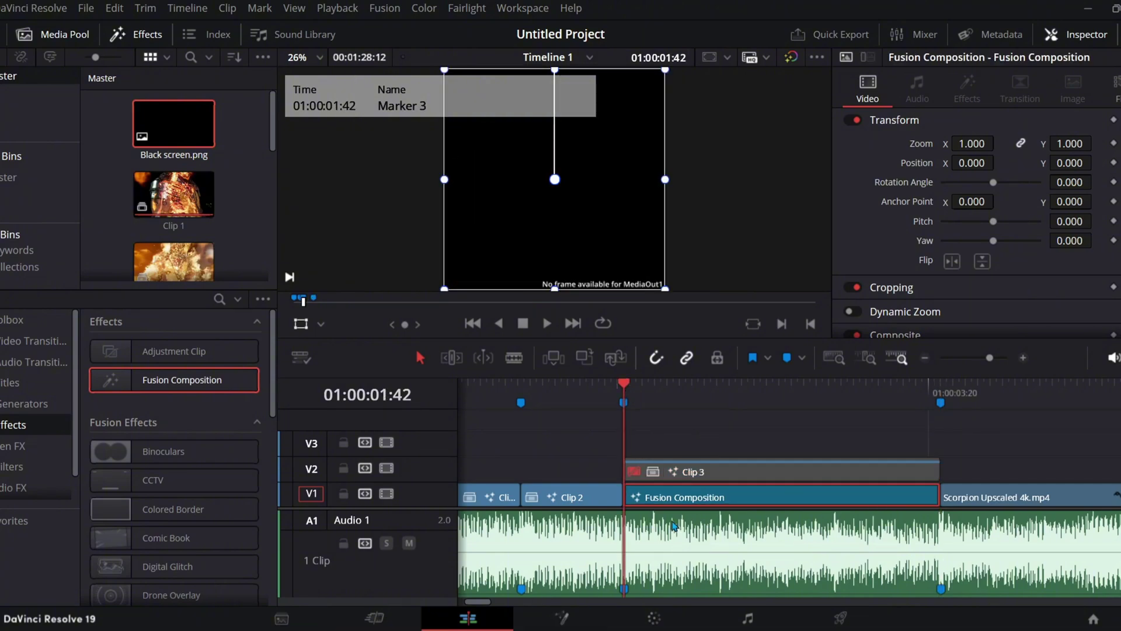
pyautogui.click(561, 618)
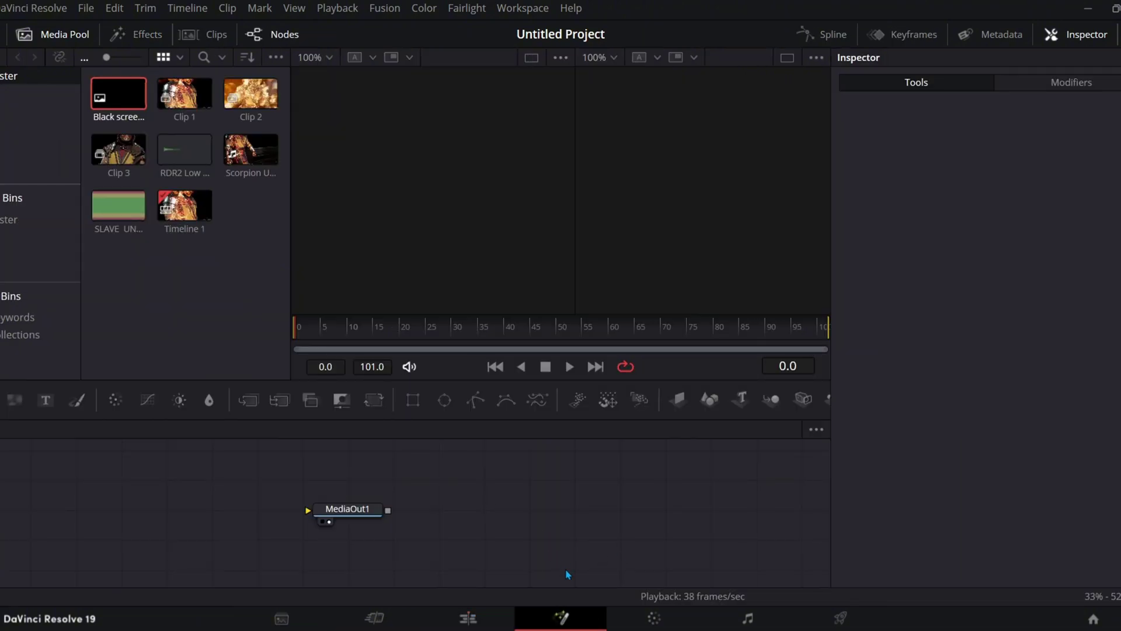
# Add a Text node to the composition and connect Text1 into MediaOut1.
pyautogui.moveTo(460, 515); pyautogui.dragTo(673, 525)
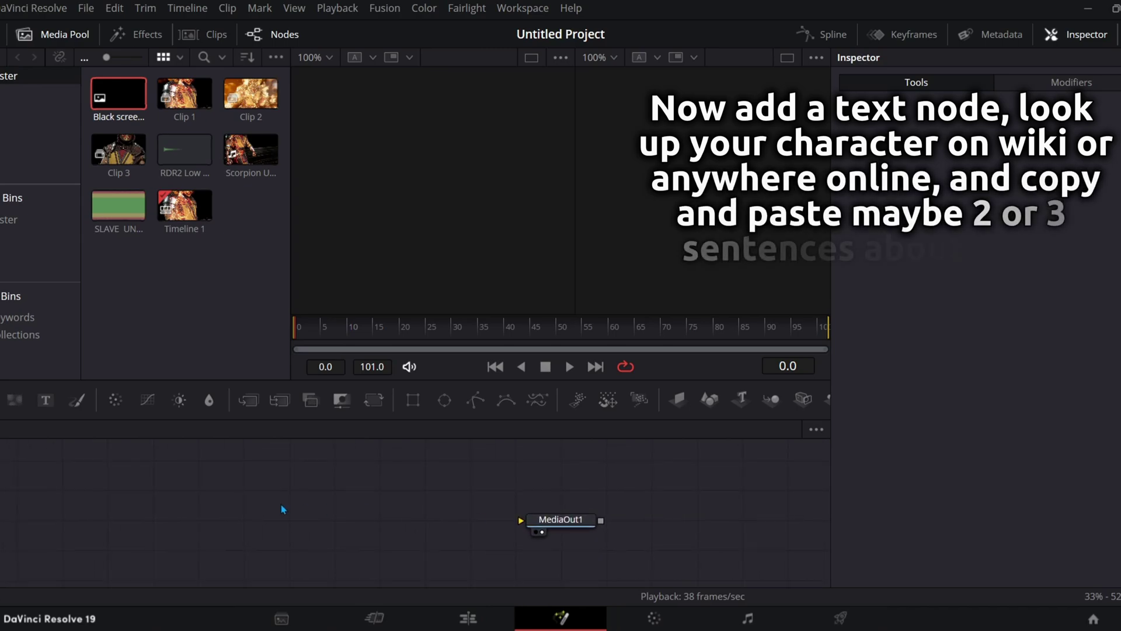
pyautogui.moveTo(282, 509); pyautogui.dragTo(275, 475)
pyautogui.moveTo(47, 402); pyautogui.dragTo(228, 484)
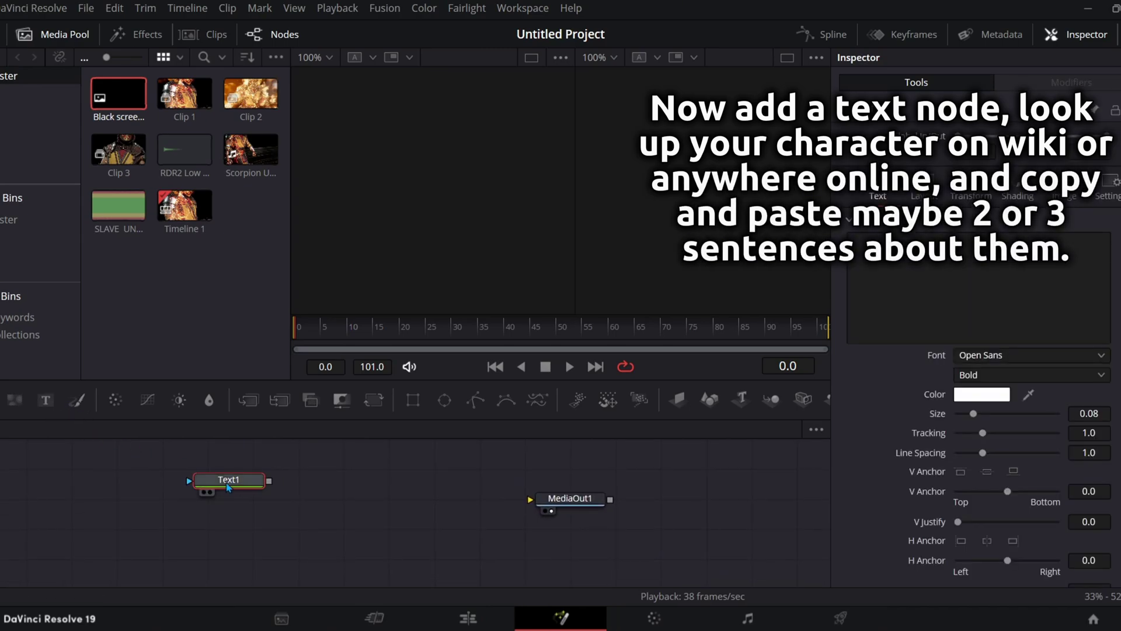
pyautogui.moveTo(538, 505); pyautogui.dragTo(559, 509)
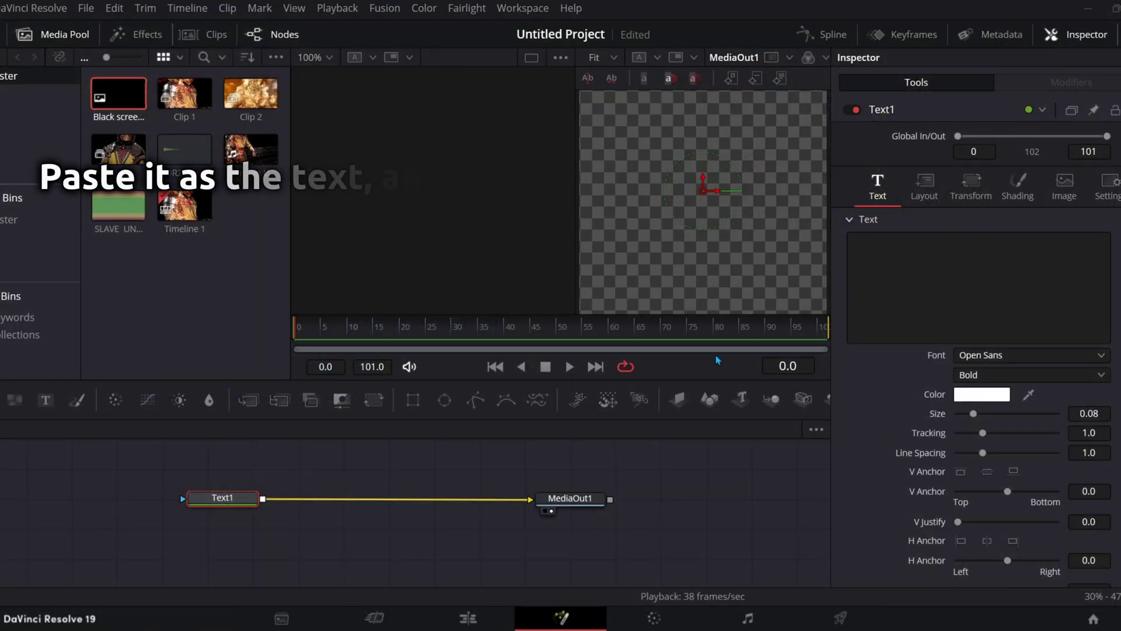
# Paste the Scorpion biography into Text1's text field.
pyautogui.click(863, 262)
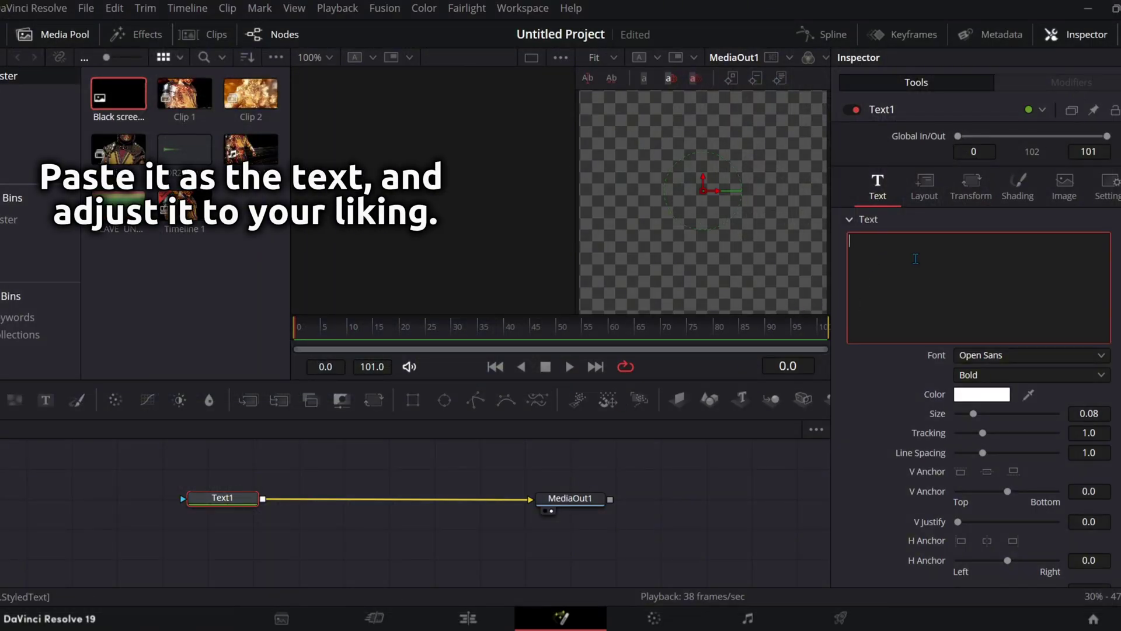
pyautogui.hotkey('ctrl', 'v')
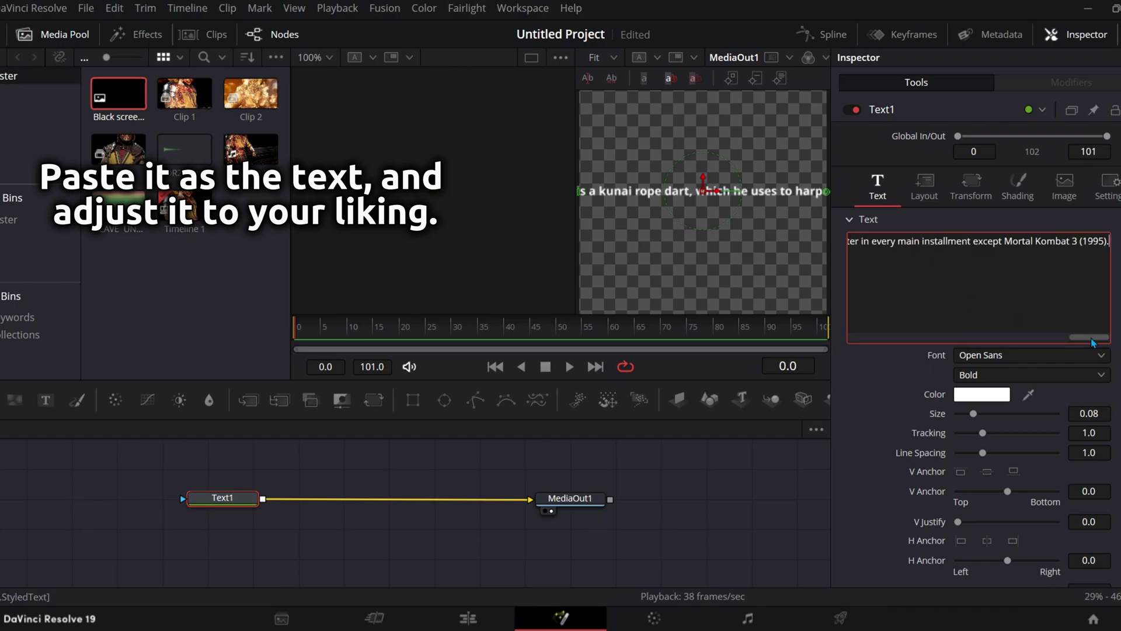
pyautogui.moveTo(1028, 345); pyautogui.dragTo(870, 339)
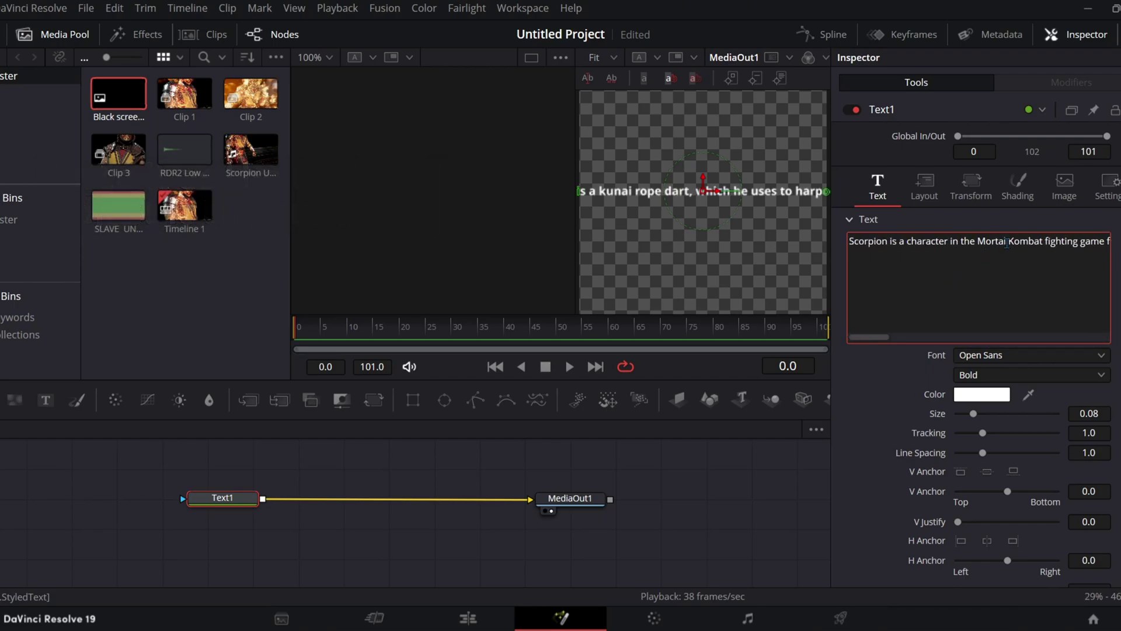
# Break the biography into lines before NetherRealm, primary, game and every, and shrink it slightly.
pyautogui.press('Return')
pyautogui.press('Return')
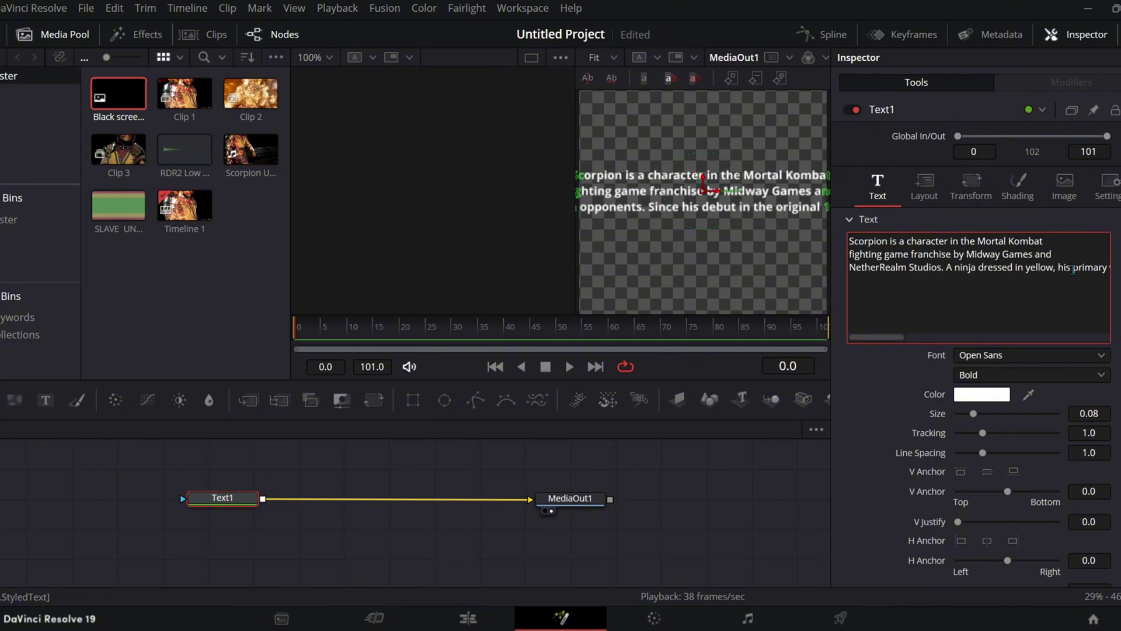
pyautogui.click(1073, 267)
pyautogui.press('Return')
pyautogui.click(1096, 294)
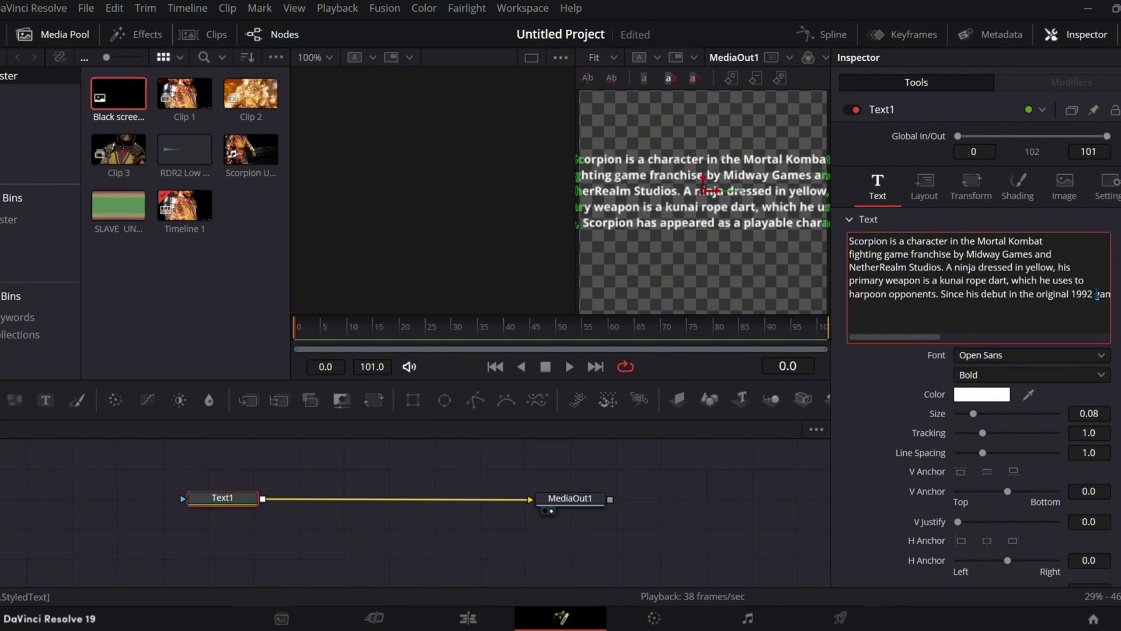
pyautogui.press('Return')
pyautogui.click(1093, 307)
pyautogui.press('Return')
pyautogui.moveTo(981, 416); pyautogui.dragTo(973, 416)
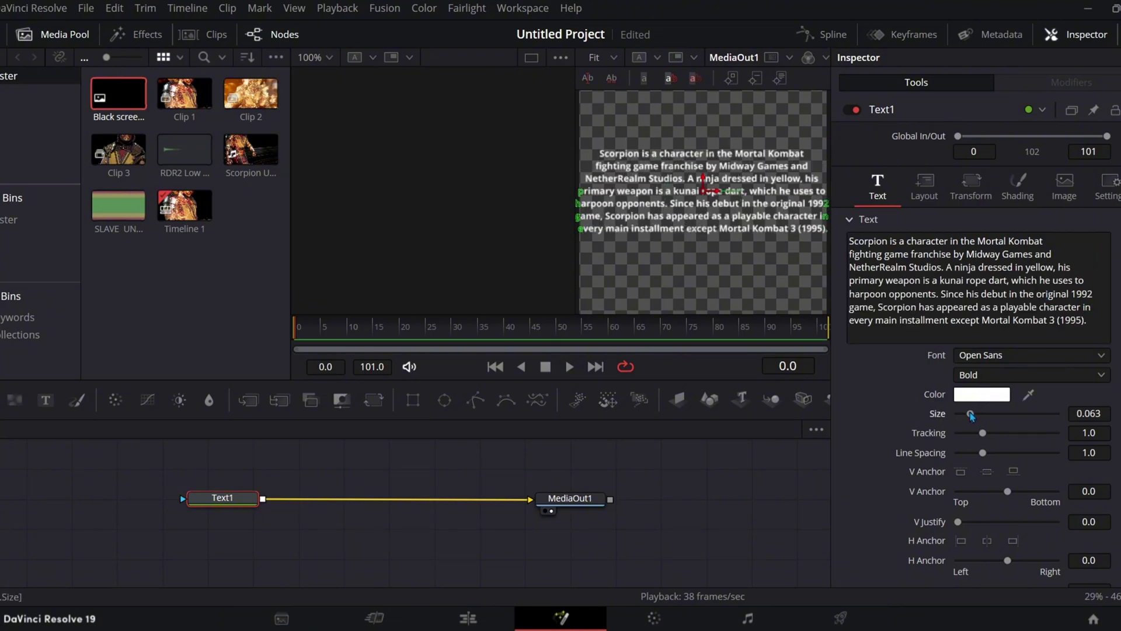
pyautogui.press('Return')
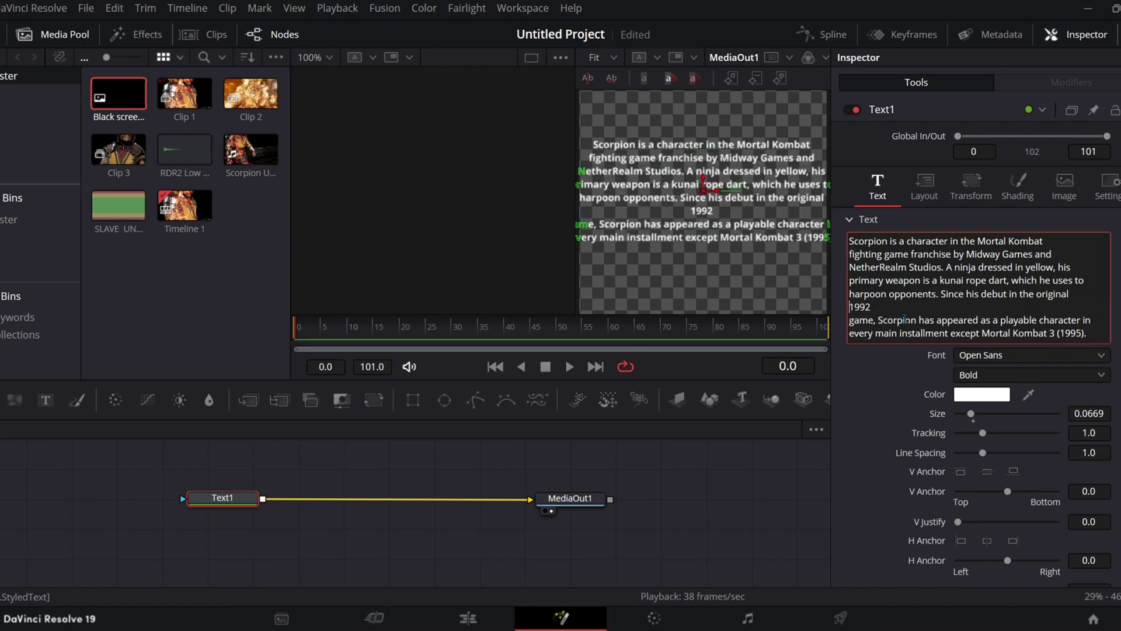
pyautogui.click(850, 320)
pyautogui.press('BackSpace')
# Make the biography red Montserrat Subrayada, adjust its size and widen line spacing.
pyautogui.scroll(-4, 937, 290)
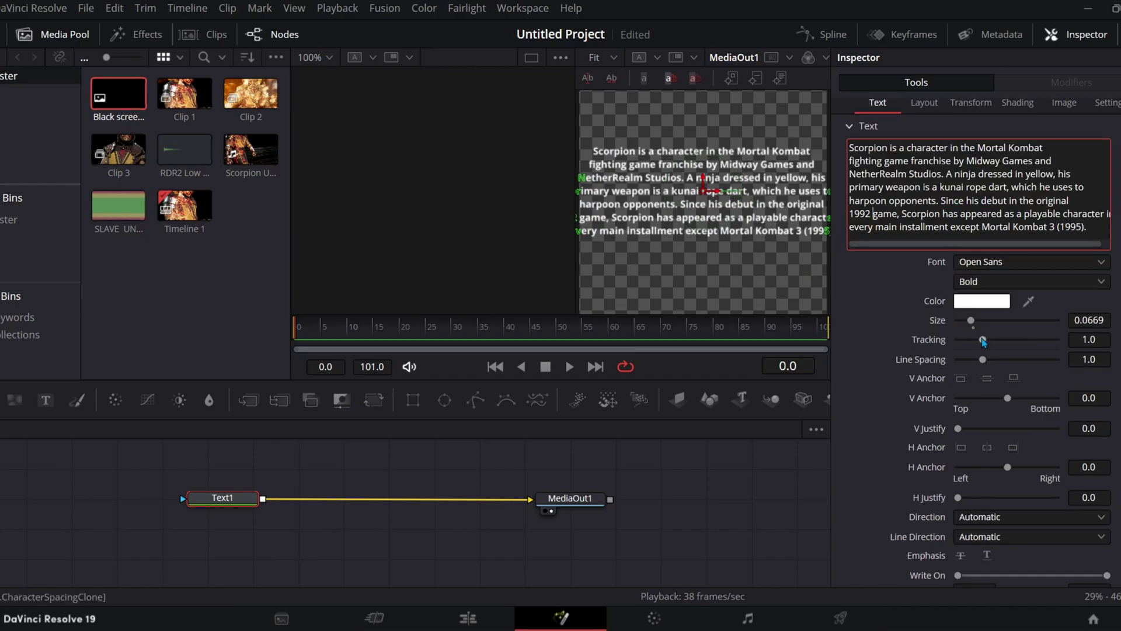
pyautogui.click(981, 301)
pyautogui.click(710, 469)
pyautogui.click(1031, 261)
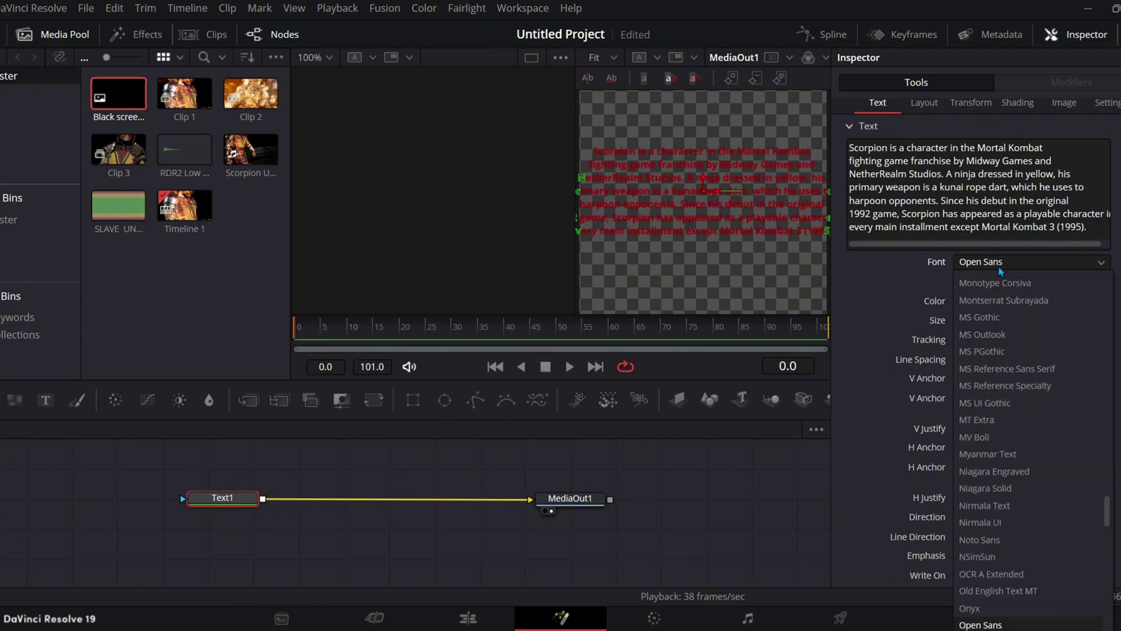
pyautogui.click(1000, 301)
pyautogui.moveTo(975, 320); pyautogui.dragTo(968, 321)
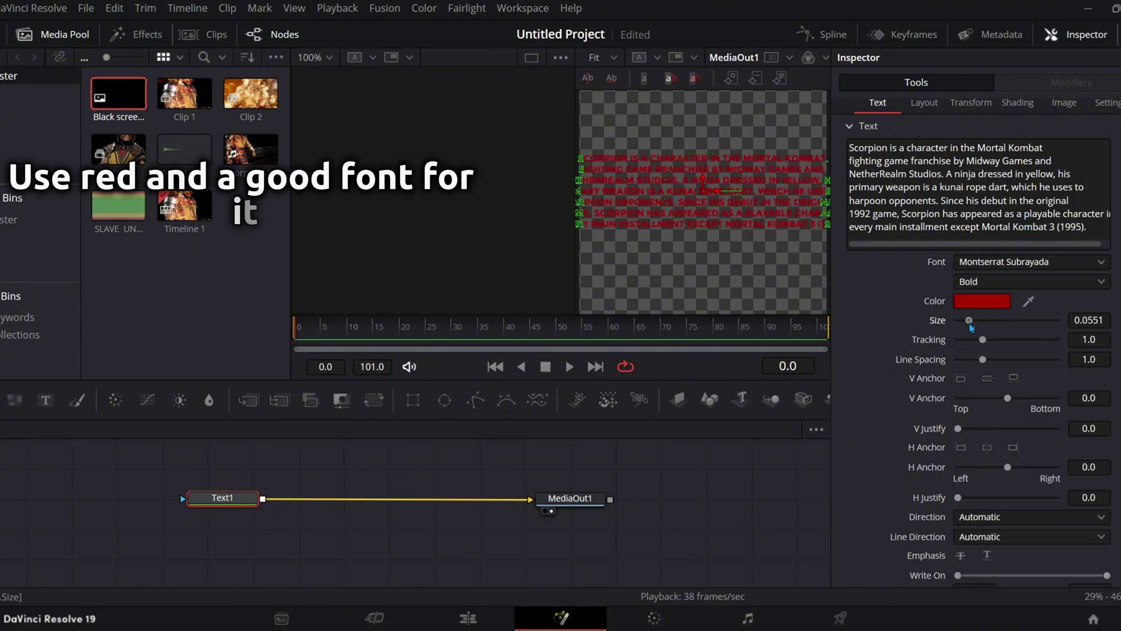
pyautogui.moveTo(1000, 360); pyautogui.dragTo(1000, 367)
pyautogui.moveTo(968, 322); pyautogui.dragTo(970, 321)
# Add line breaks after Midway and before 'yellow, his', 'debut', 'as a playable' and 'Mortal Kombat 3'.
pyautogui.click(1009, 161)
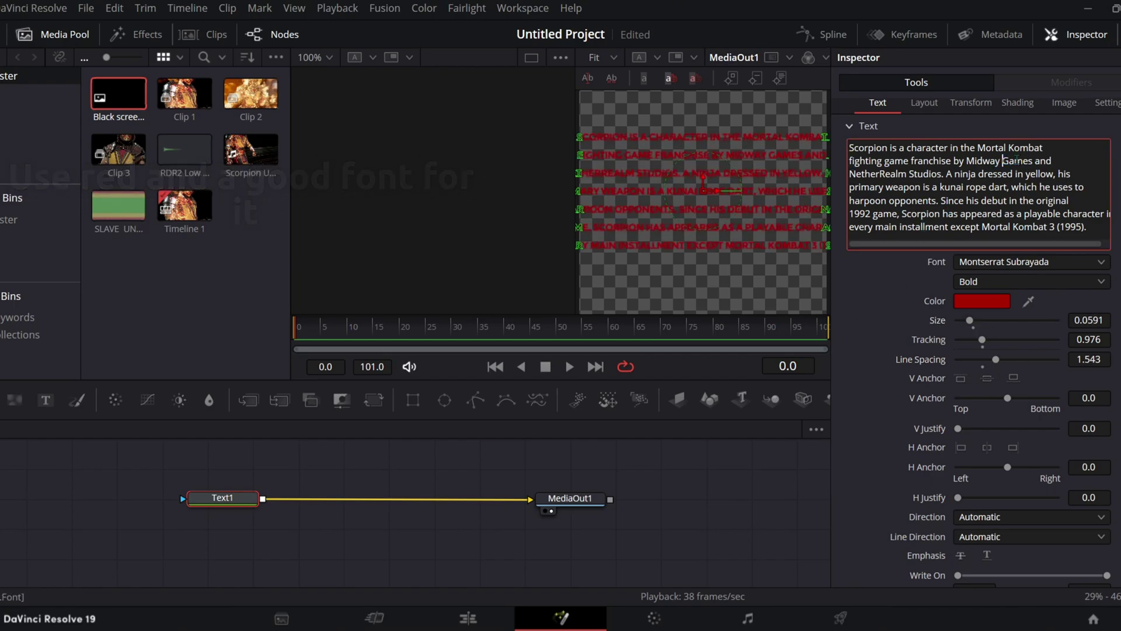
pyautogui.press('Return')
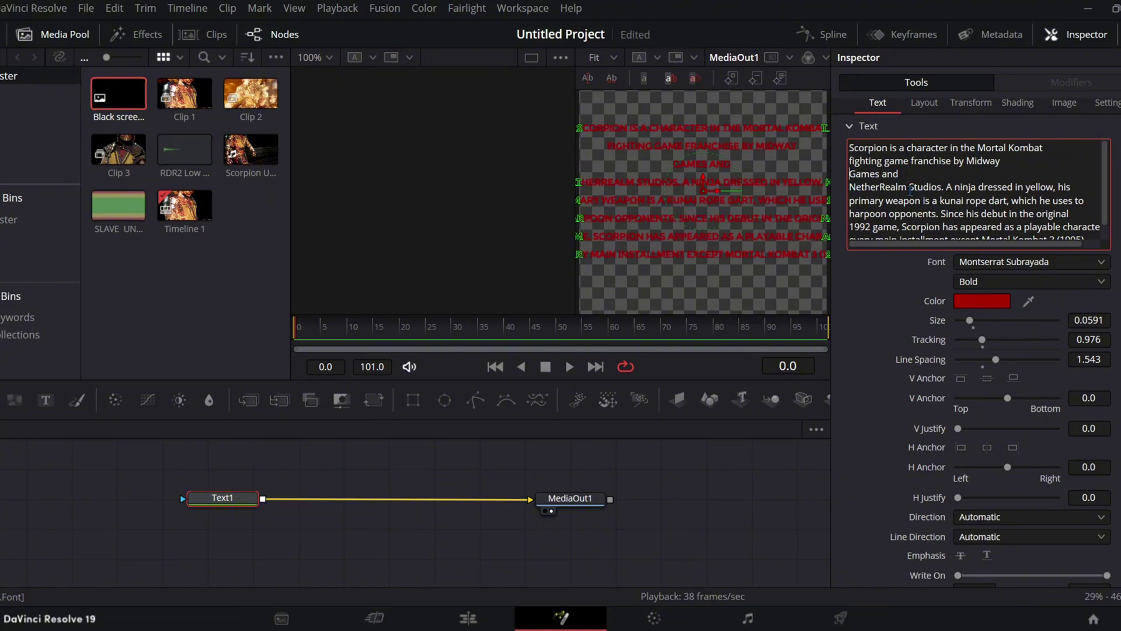
pyautogui.click(1027, 187)
pyautogui.press('Return')
pyautogui.scroll(-2, 964, 222)
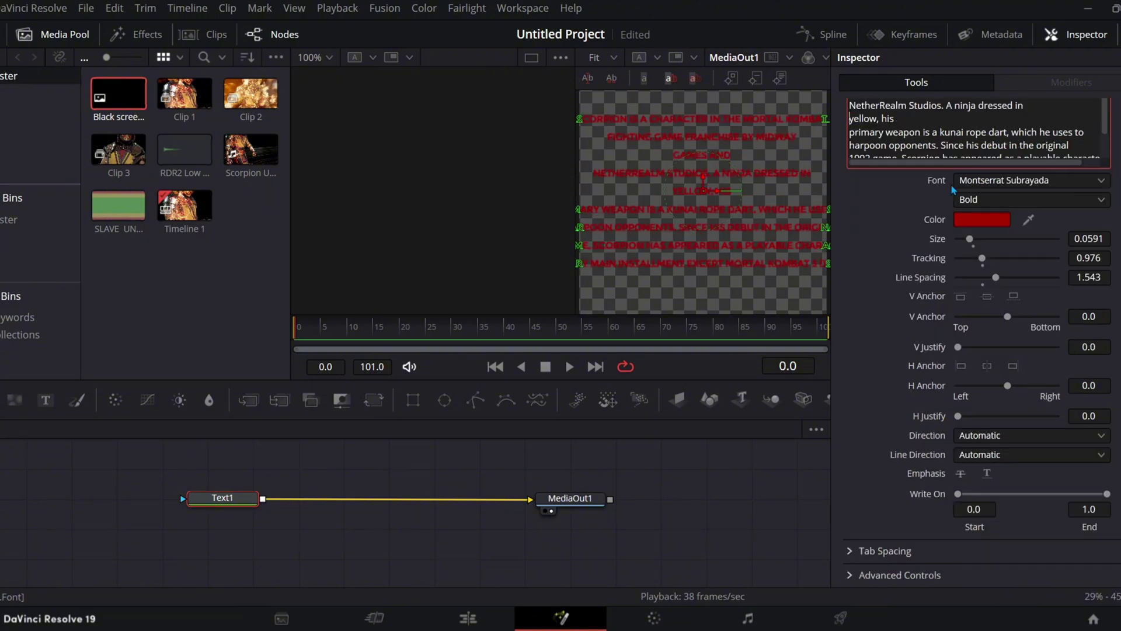
pyautogui.scroll(2, 960, 223)
pyautogui.click(993, 224)
pyautogui.press('Return')
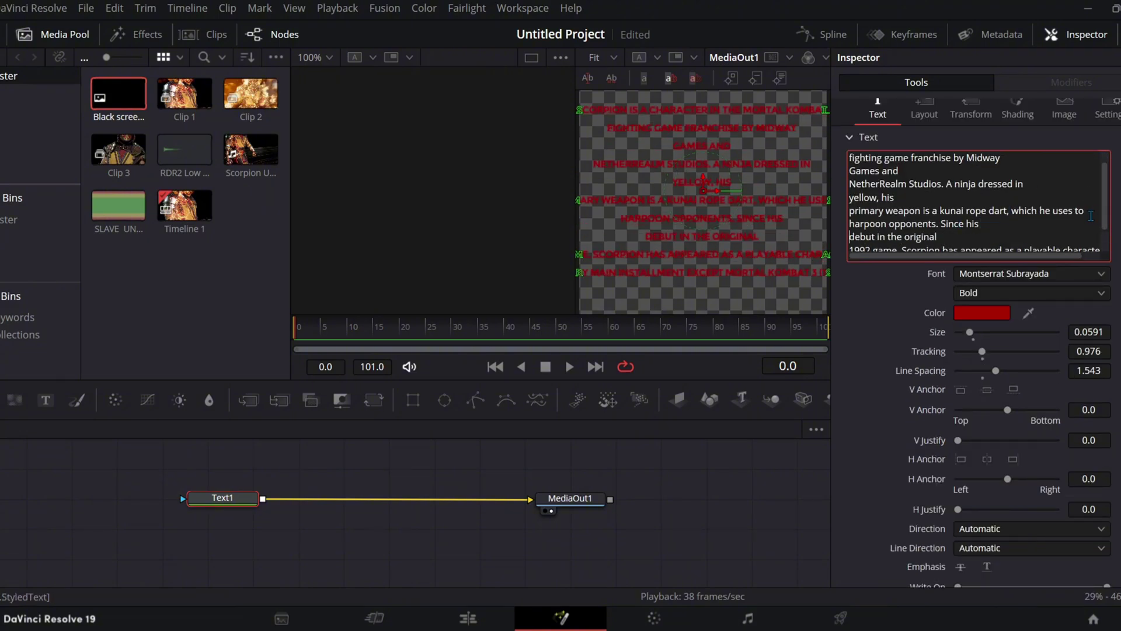
pyautogui.press('Return')
pyautogui.click(1004, 224)
pyautogui.press('Return')
pyautogui.scroll(-2, 1008, 222)
pyautogui.click(981, 144)
pyautogui.press('Return')
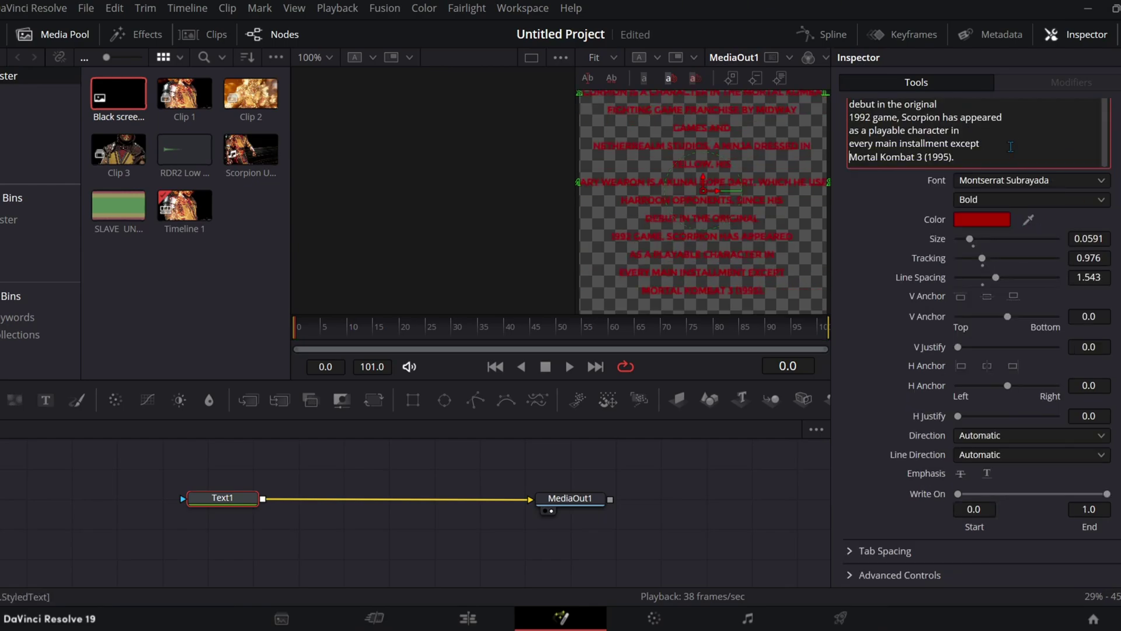
# Shrink the text and keyframe Write On End from 0 to 1 over time.
pyautogui.moveTo(981, 247); pyautogui.dragTo(979, 246)
pyautogui.scroll(3, 979, 247)
pyautogui.scroll(-3, 979, 246)
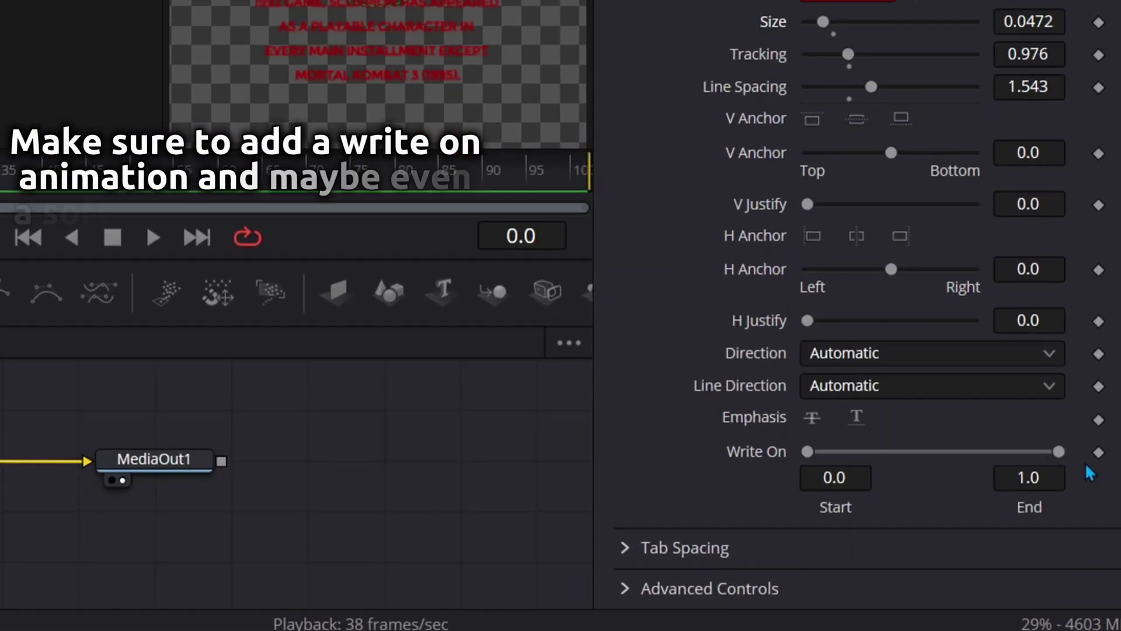
pyautogui.click(1098, 452)
pyautogui.moveTo(1059, 452); pyautogui.dragTo(817, 452)
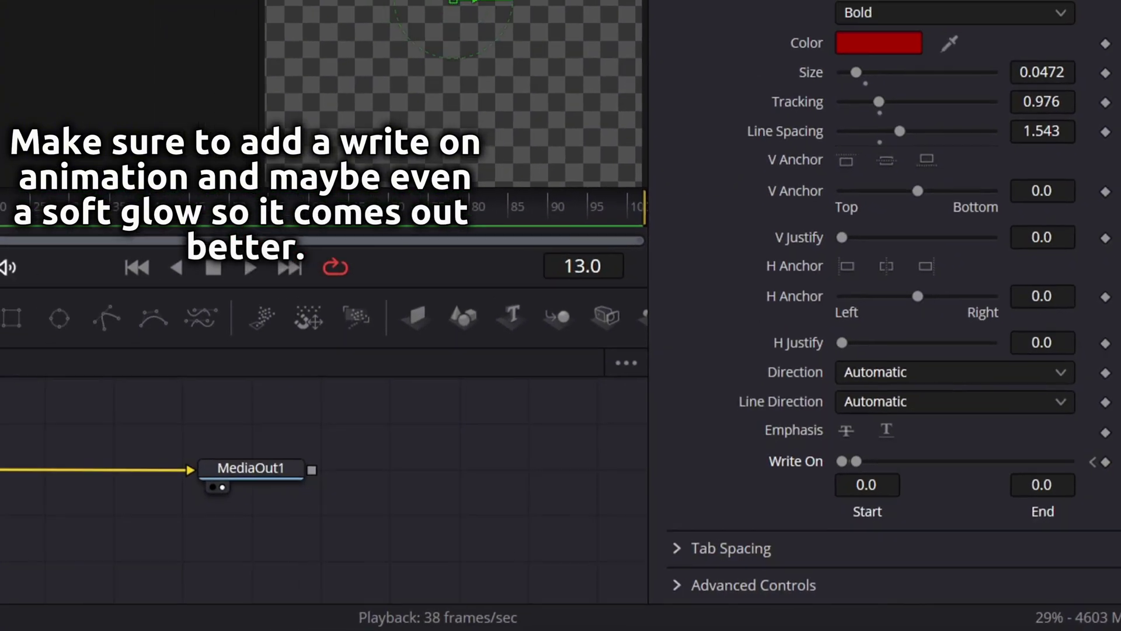
pyautogui.moveTo(366, 343); pyautogui.dragTo(677, 343)
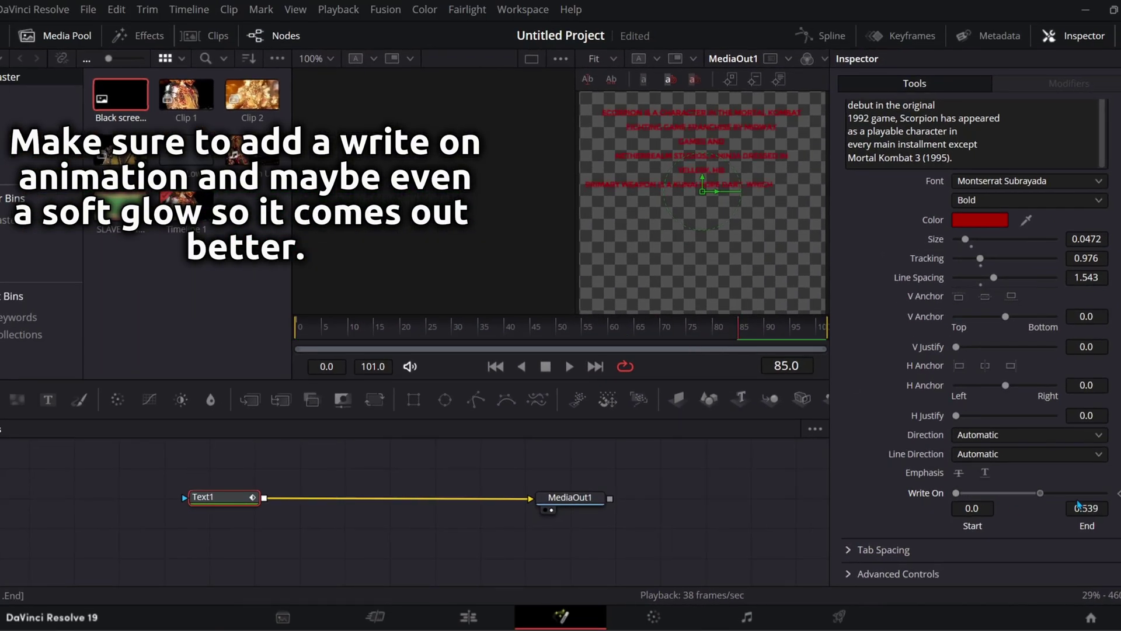
# Insert a Soft Glow tool after Text1.
pyautogui.hotkey('shift', 'space')
pyautogui.write('of')
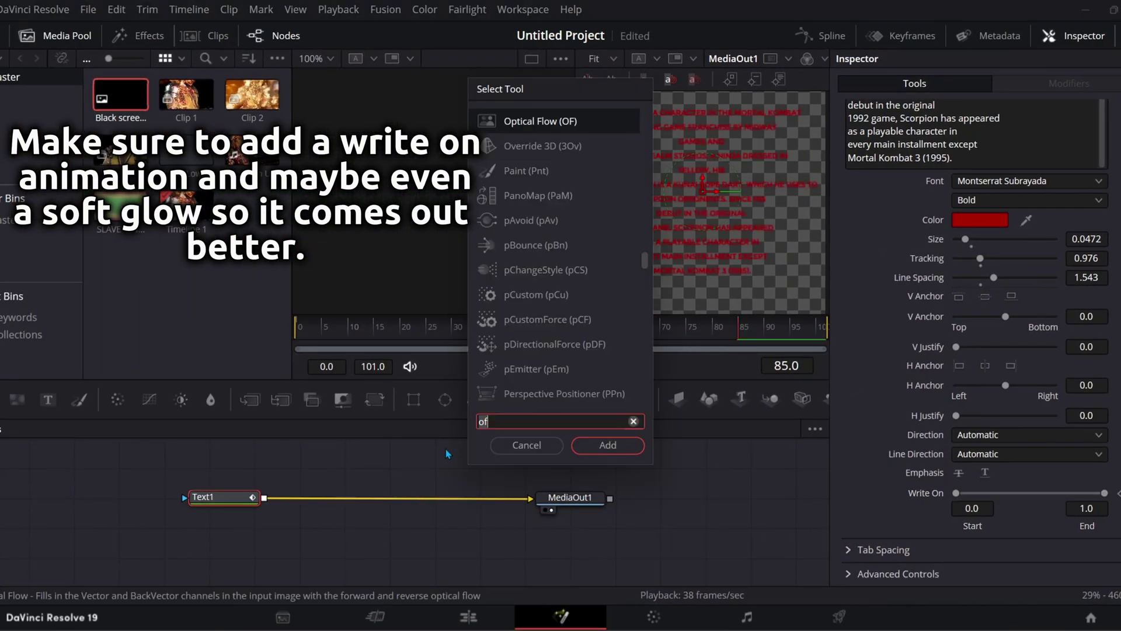
pyautogui.write('soft glo')
pyautogui.press('Return')
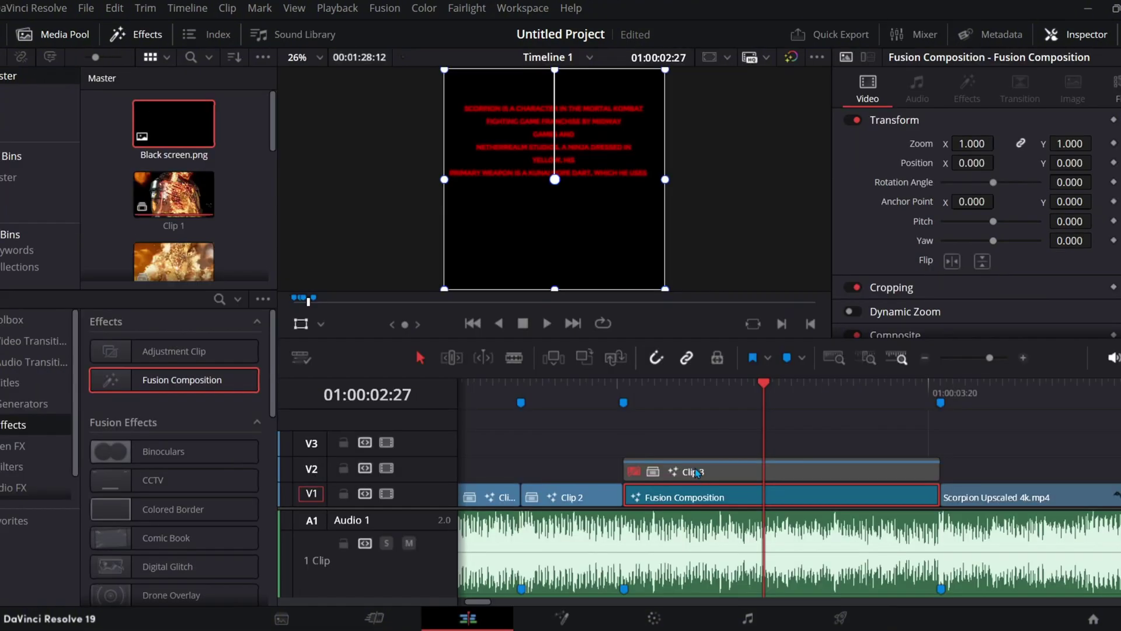
# Re-enable Clip 3 on V2, preview the overlay, and return to its start marker.
pyautogui.click(696, 472)
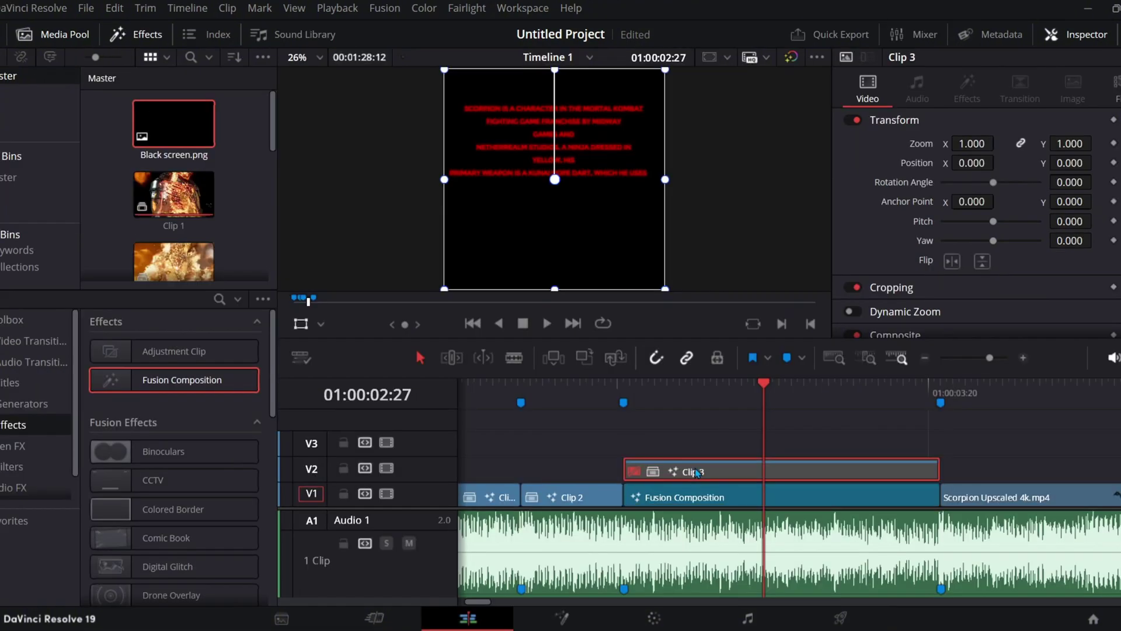
pyautogui.press('d')
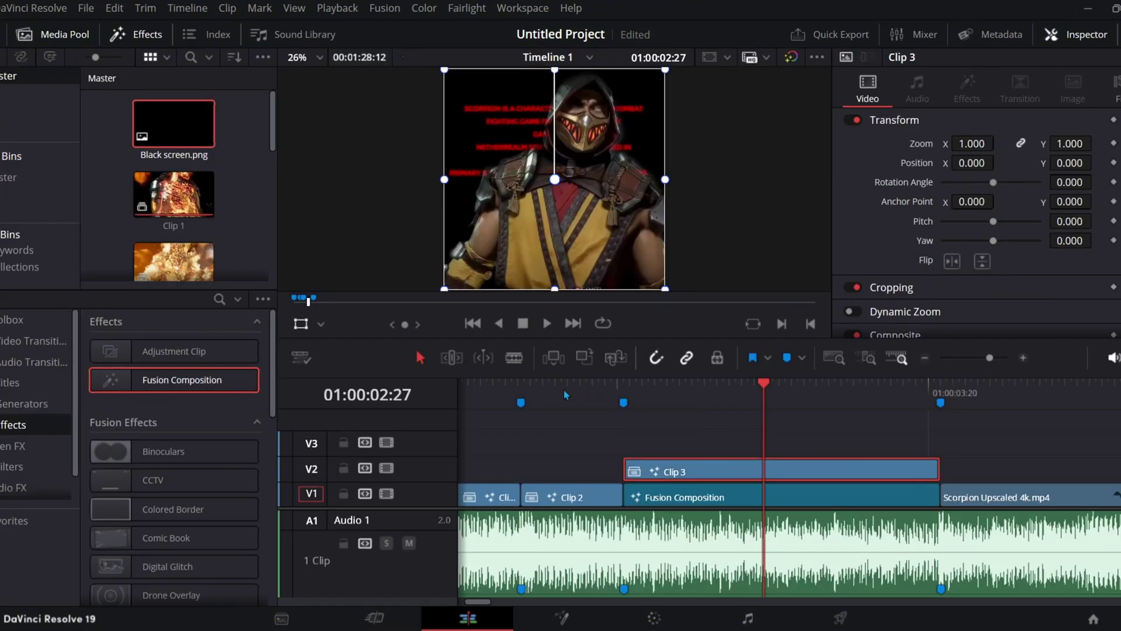
pyautogui.press('space')
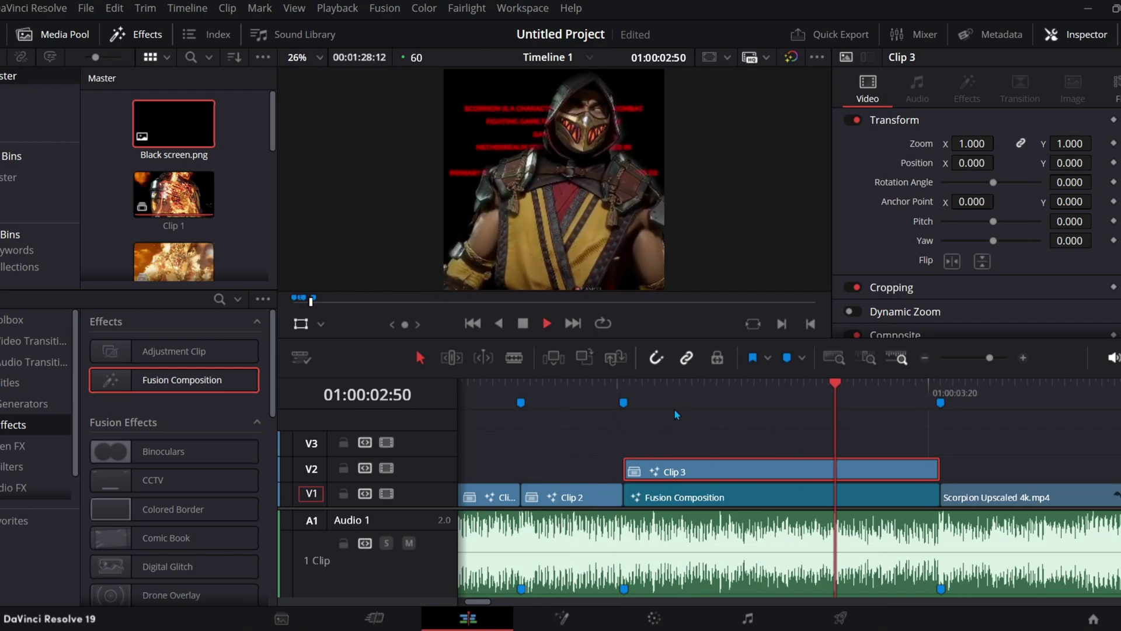
pyautogui.press('space')
pyautogui.click(622, 401)
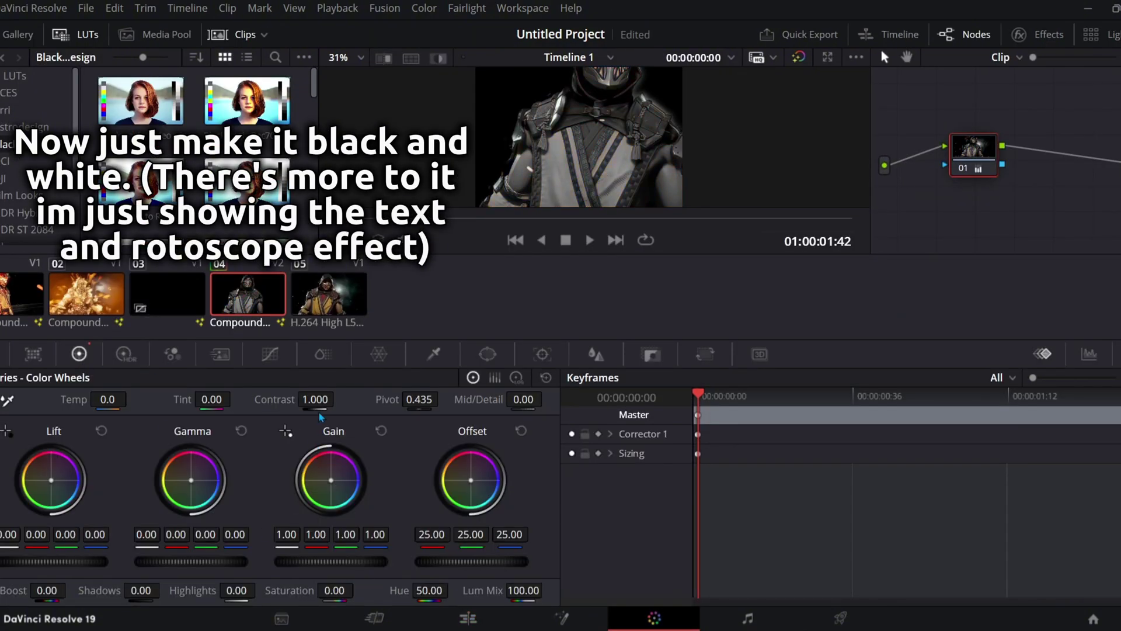
# Raise the contrast of the Scorpion clip's grade on node 01.
pyautogui.moveTo(320, 409); pyautogui.dragTo(319, 404)
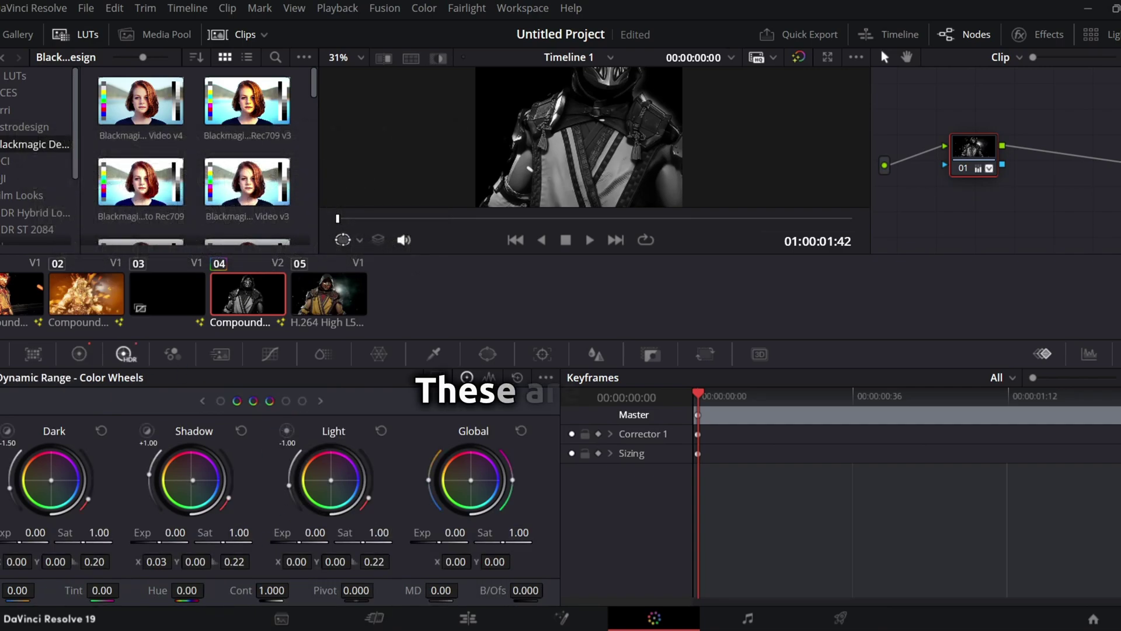
# Return to the Edit page and play the black-and-white Scorpion overlay from Clip 3's start.
pyautogui.click(468, 618)
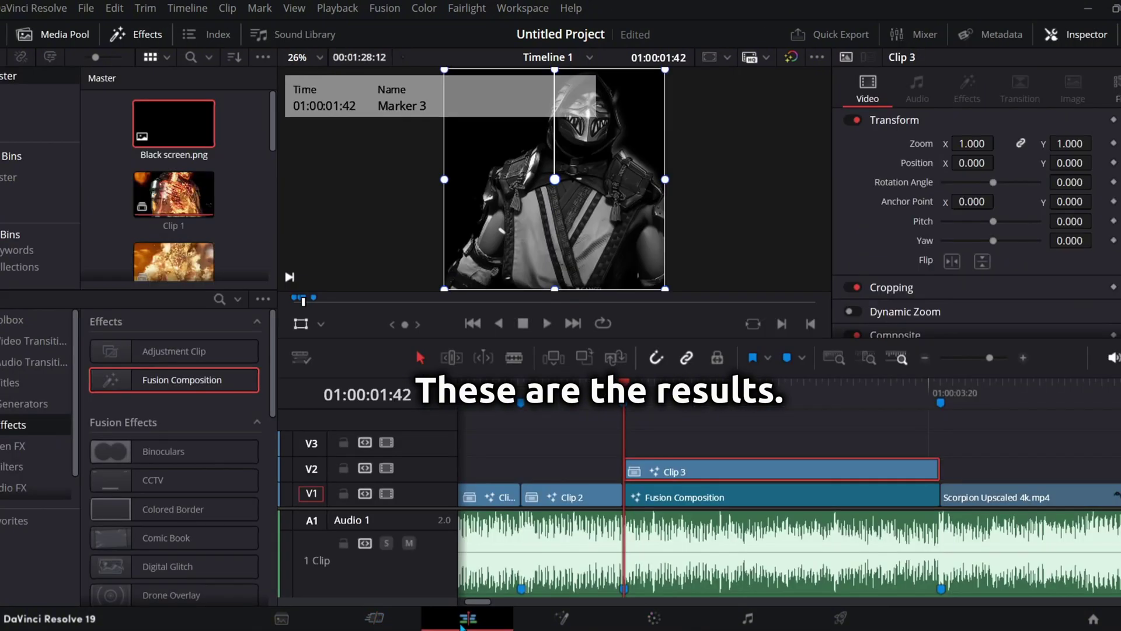
pyautogui.press('space')
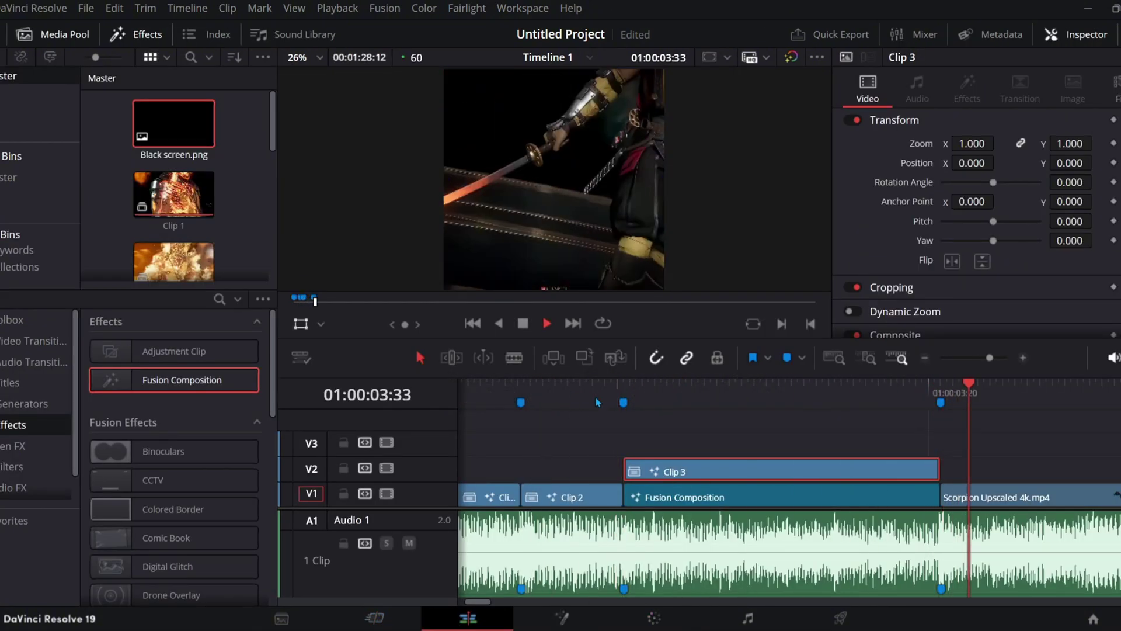
pyautogui.press('space')
pyautogui.click(625, 387)
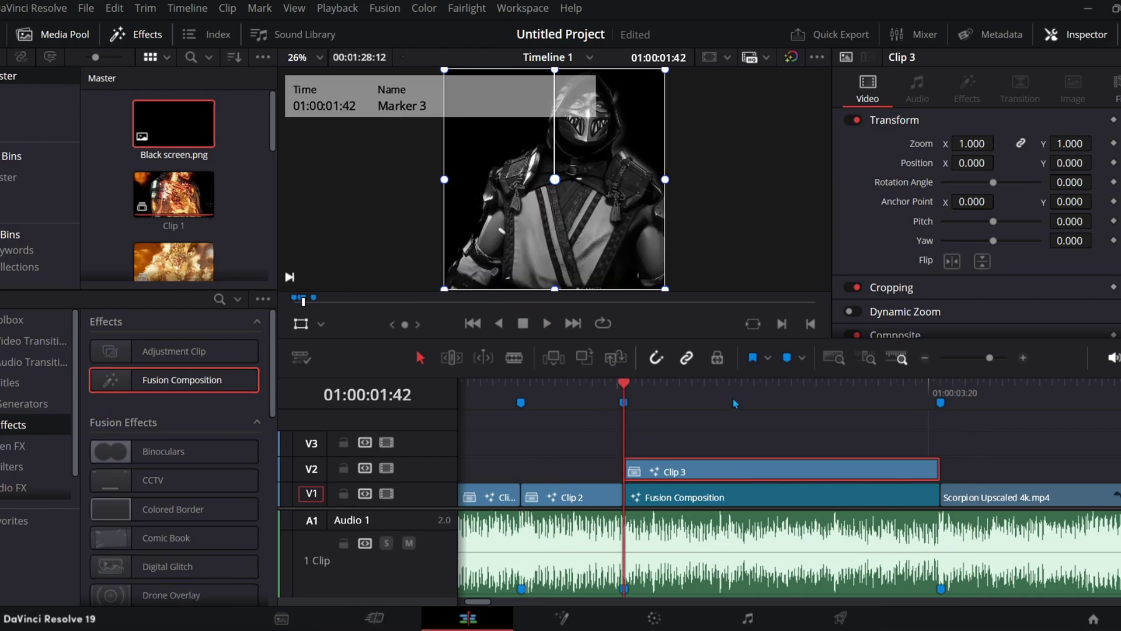
pyautogui.press('space')
pyautogui.press('space')
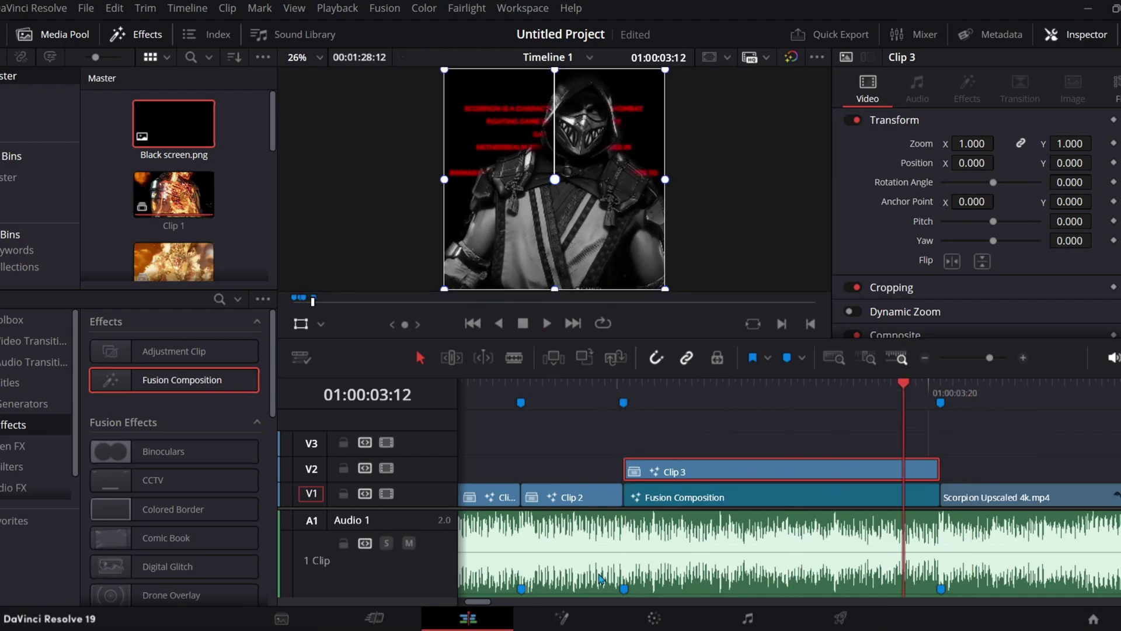
pyautogui.moveTo(486, 602); pyautogui.dragTo(480, 602)
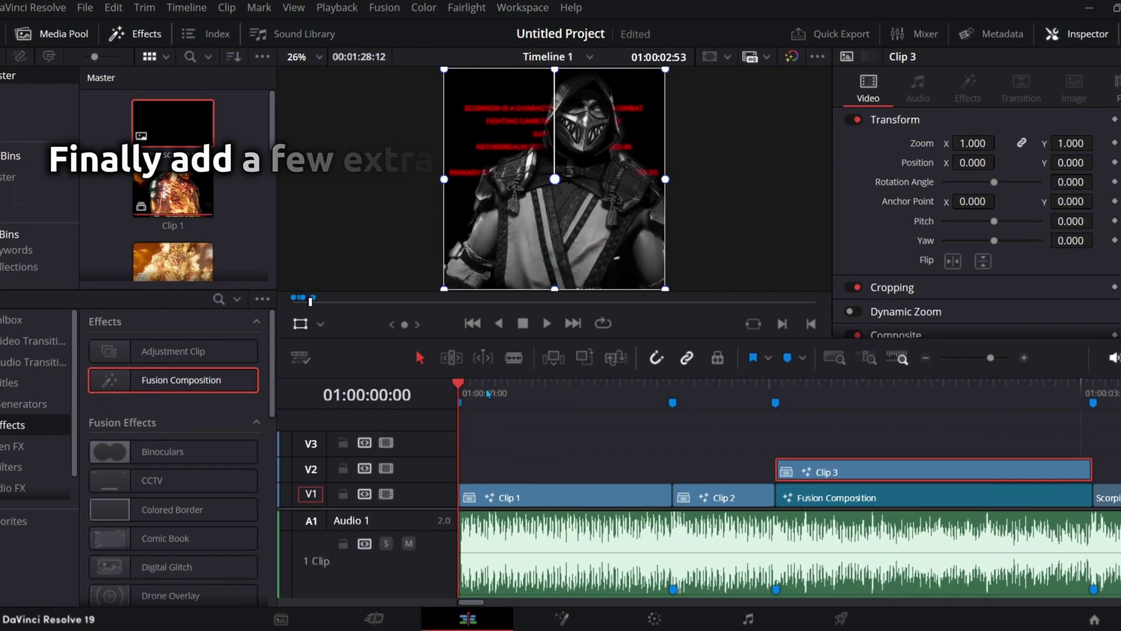